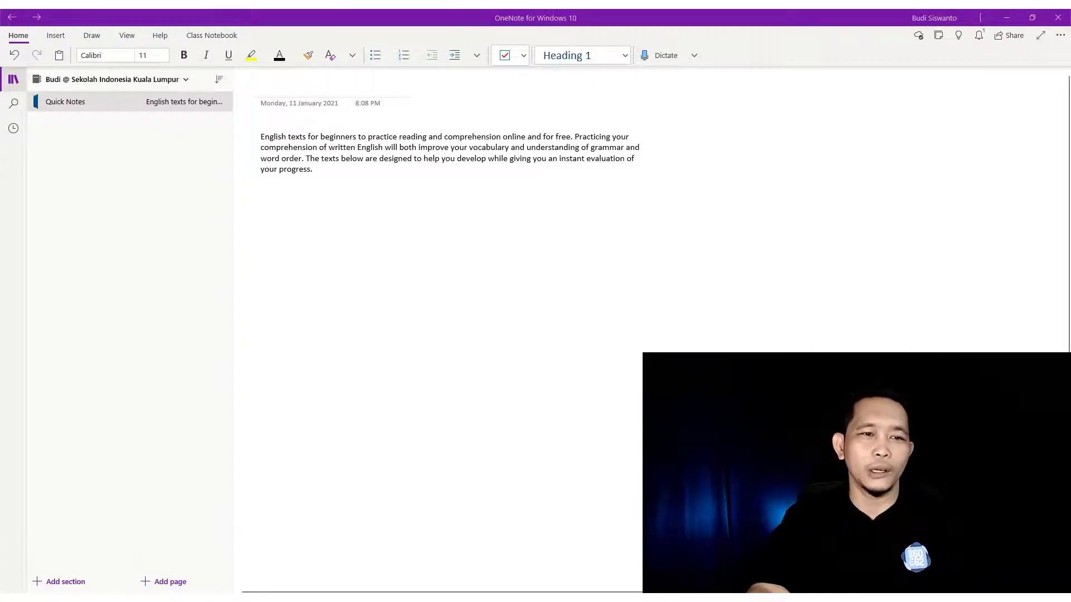
# - Search the Start menu for 'micro' to bring up Microsoft Store, after abandoning a 'one' search
pyautogui.press('super')
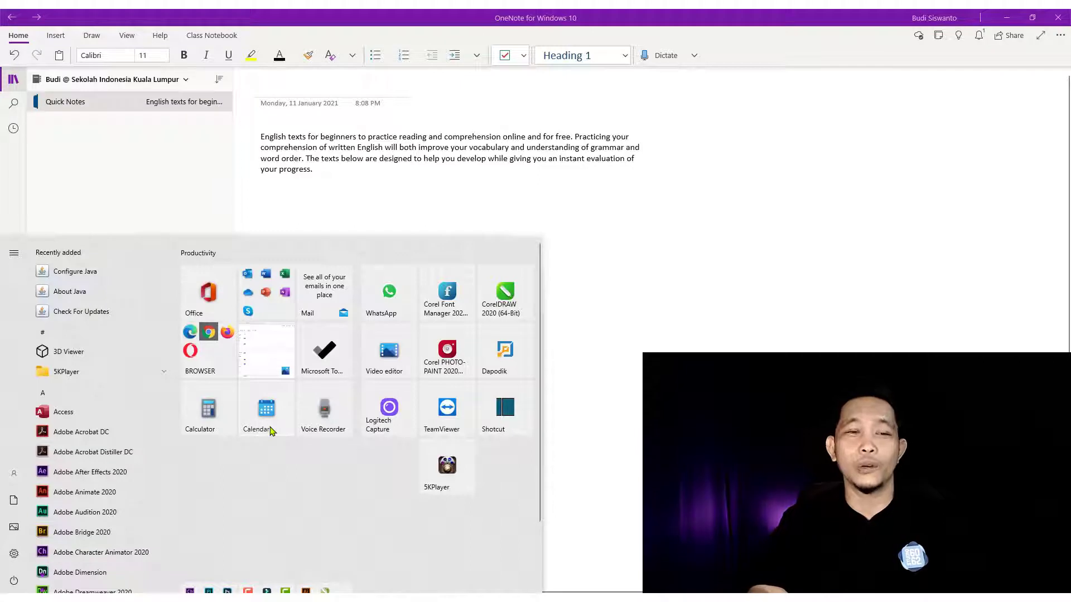
pyautogui.write('one')
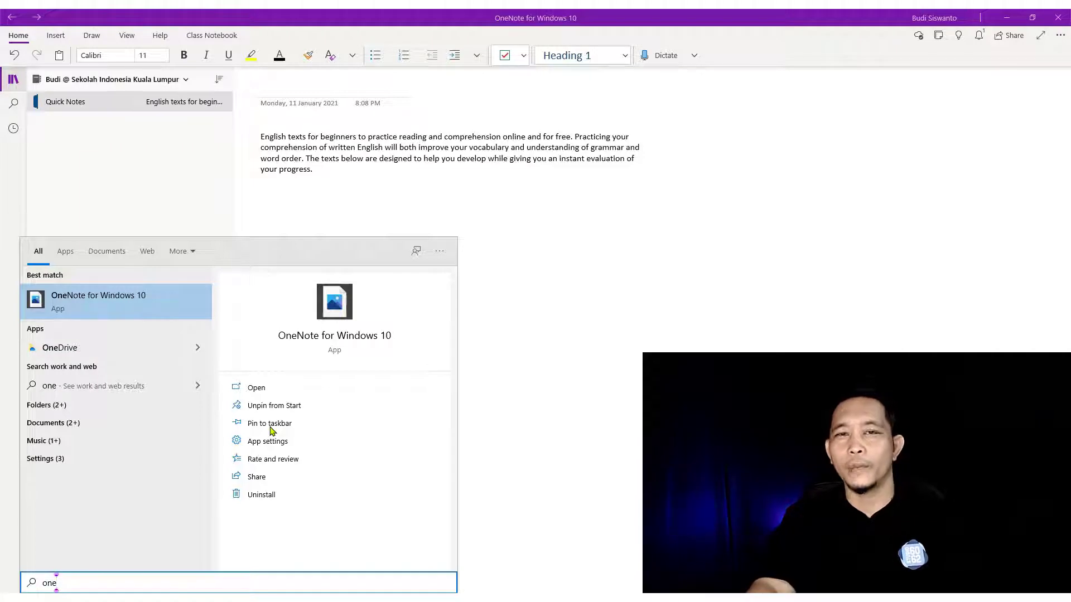
pyautogui.click(590, 369)
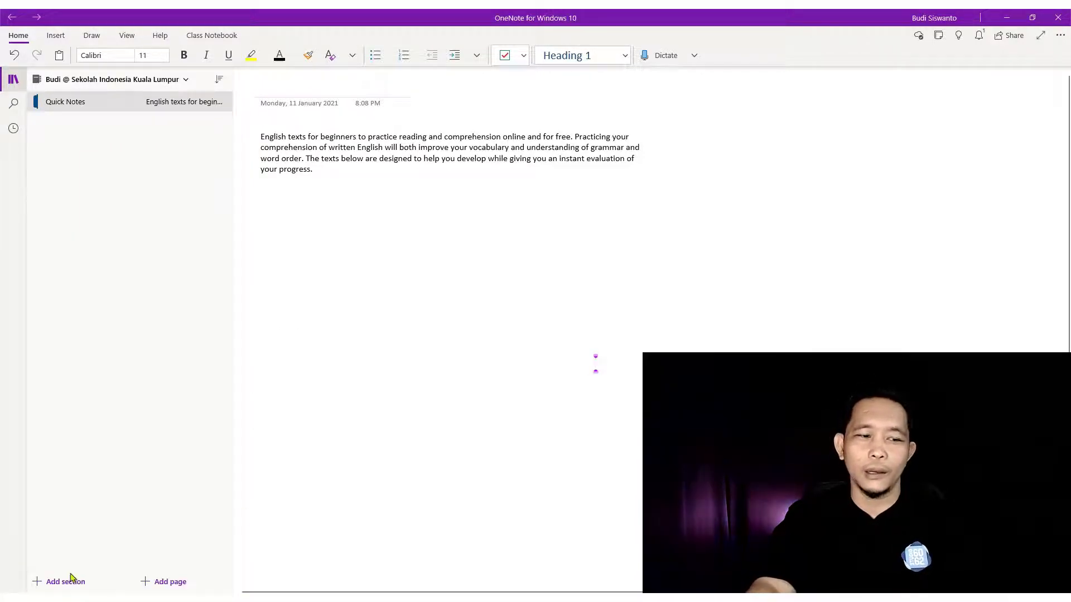
pyautogui.press('super')
pyautogui.write('micro')
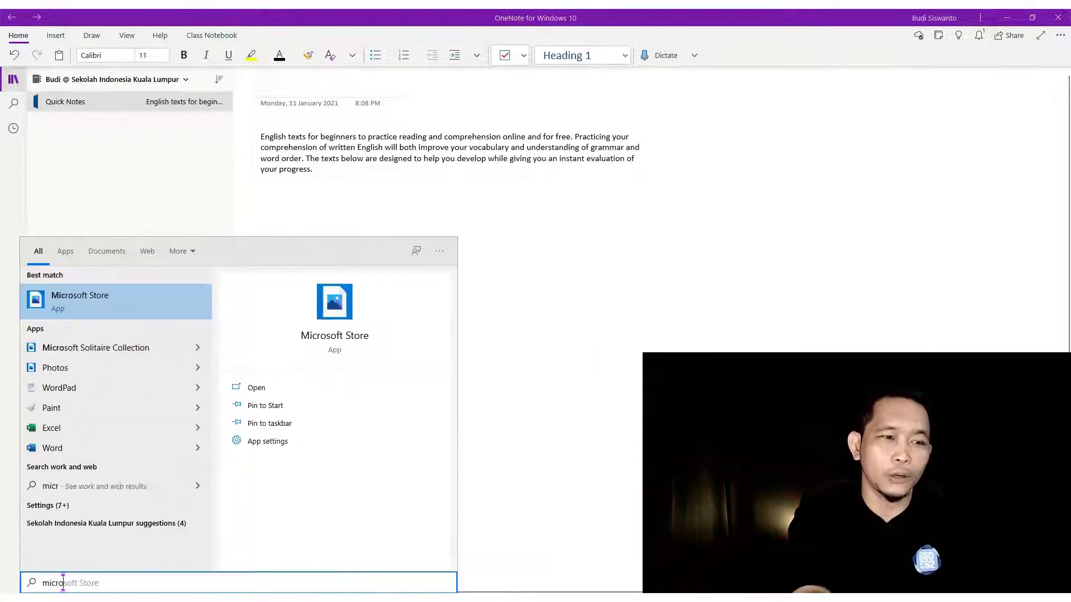
# - Look up OneNote for Windows 10 in Microsoft Store, confirm it's installed, and close the Store
pyautogui.click(89, 299)
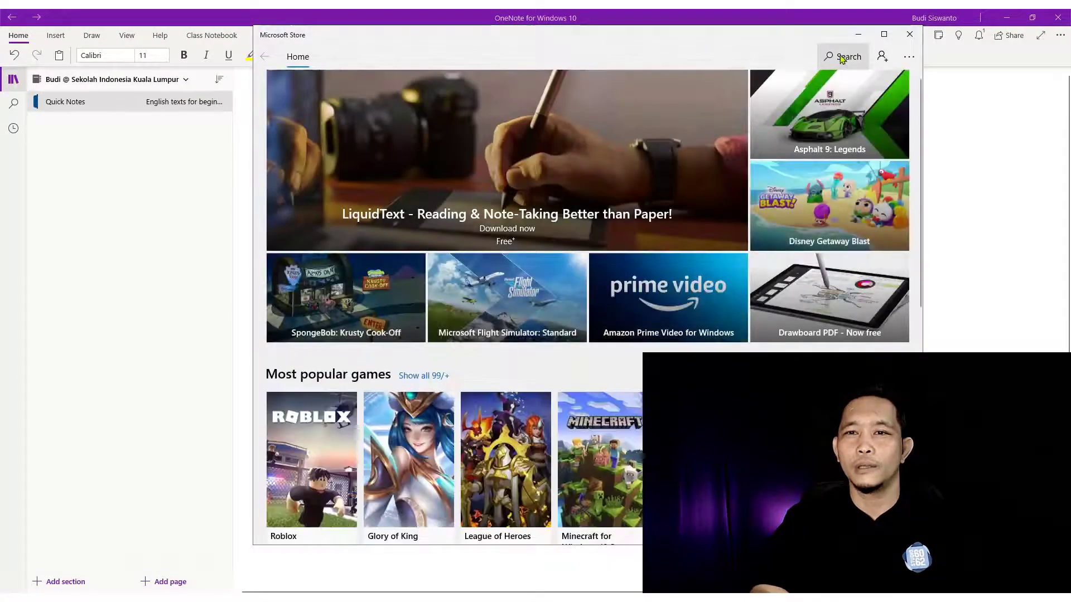
pyautogui.click(843, 56)
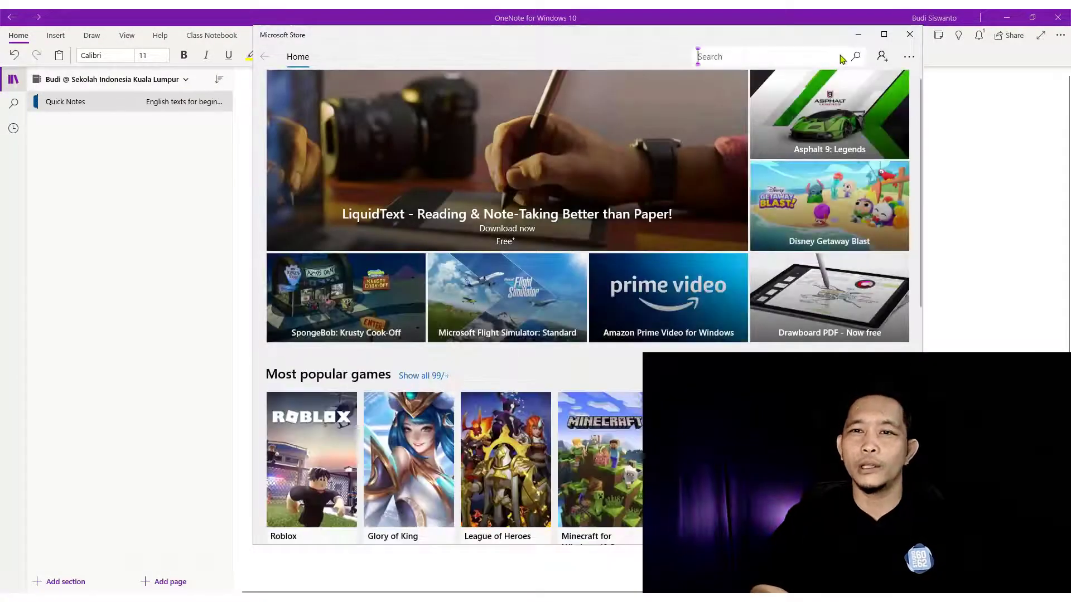
pyautogui.write('one')
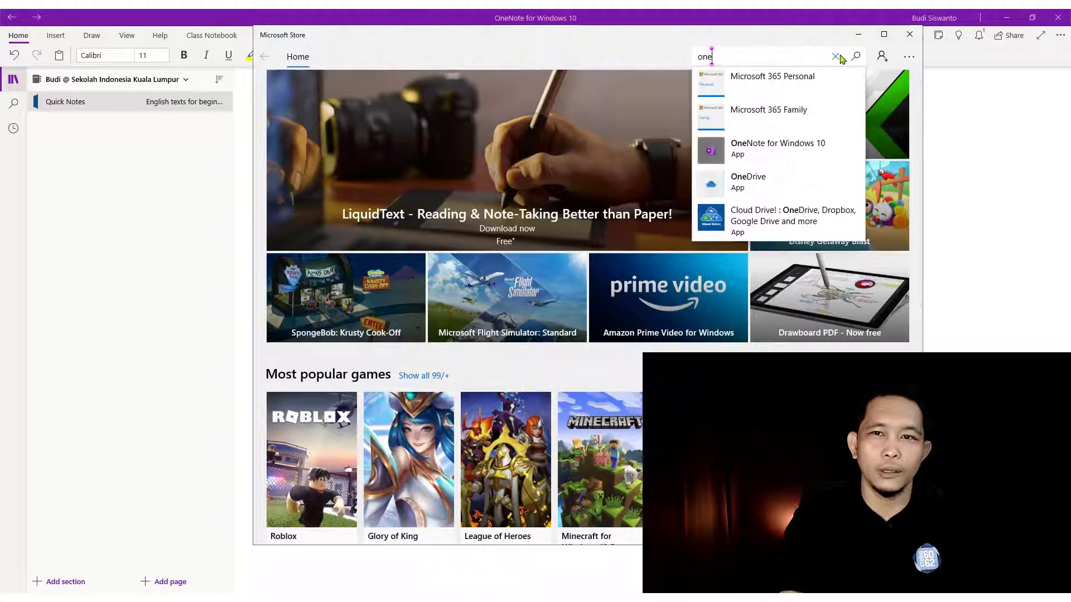
pyautogui.click(775, 157)
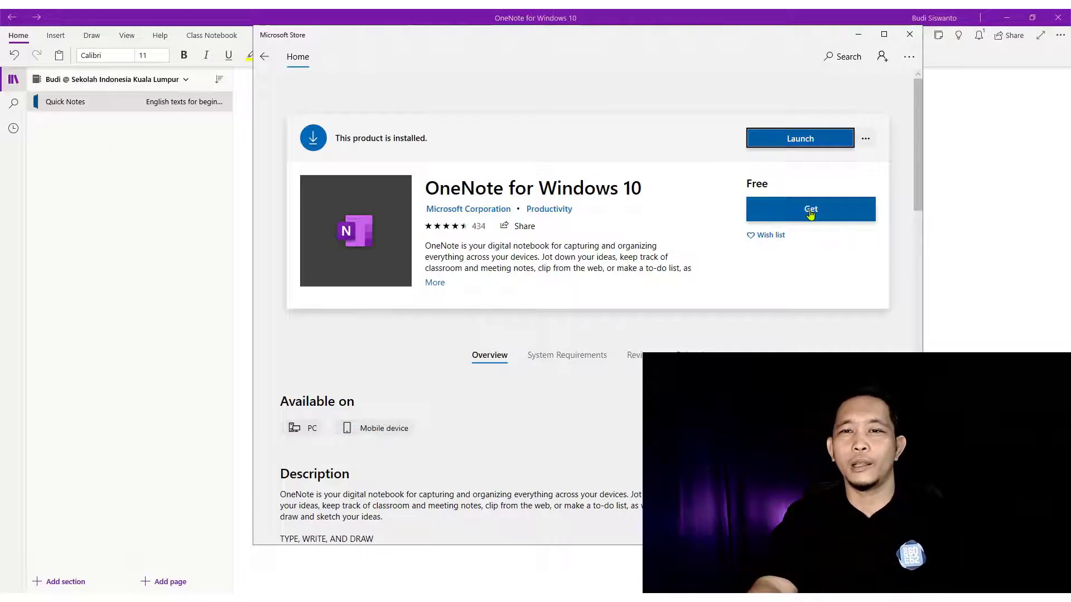
pyautogui.click(909, 36)
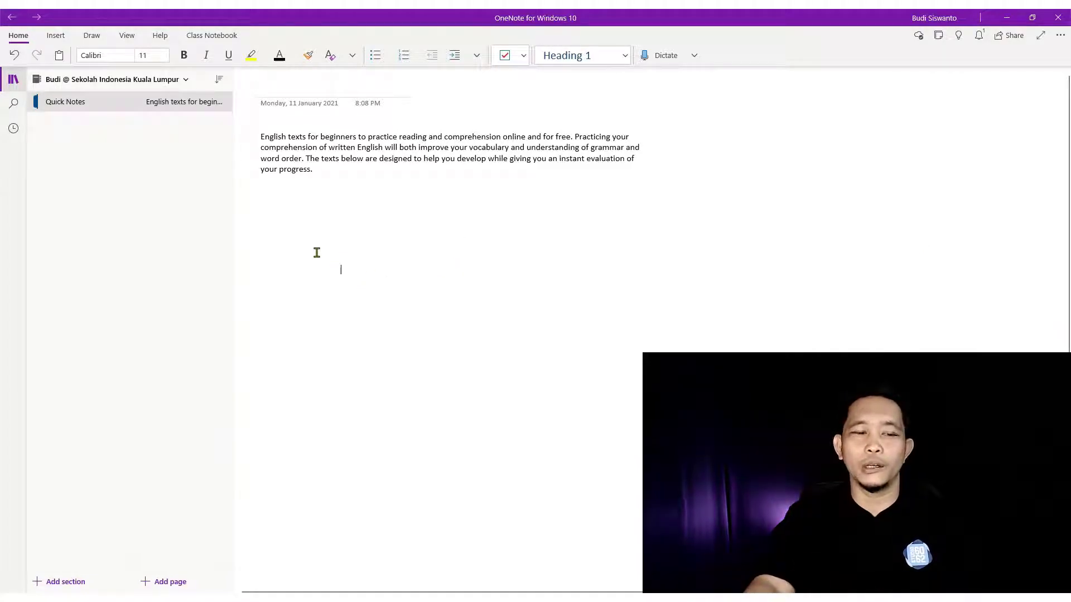
# - Type test 'g' notes at spots on the page, then select and deselect the English paragraph
pyautogui.write('ggggg')
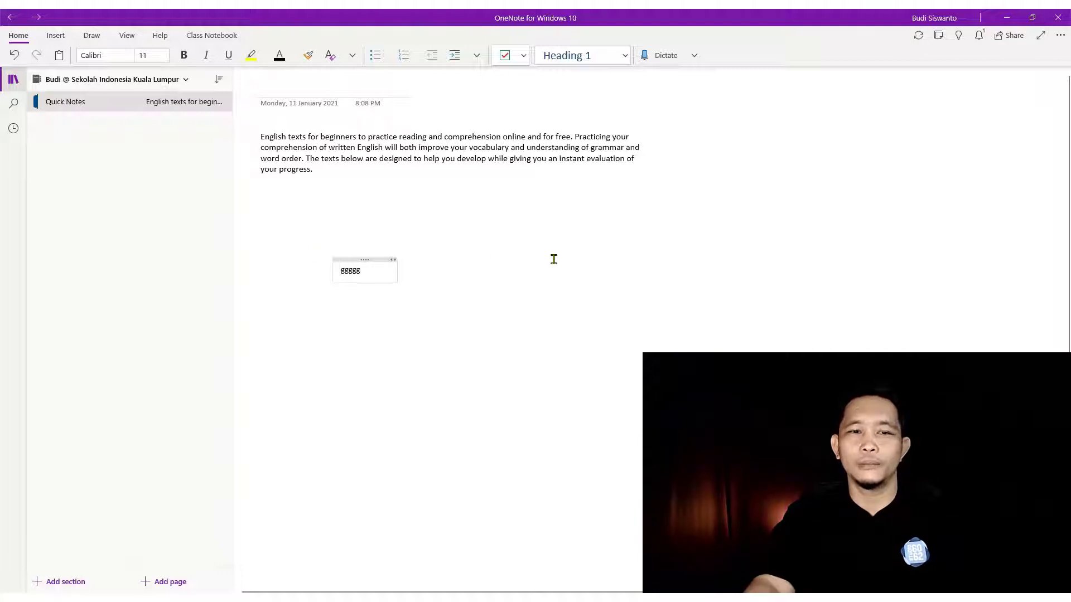
pyautogui.click(527, 256)
pyautogui.write('ggggg')
pyautogui.click(514, 338)
pyautogui.write('g')
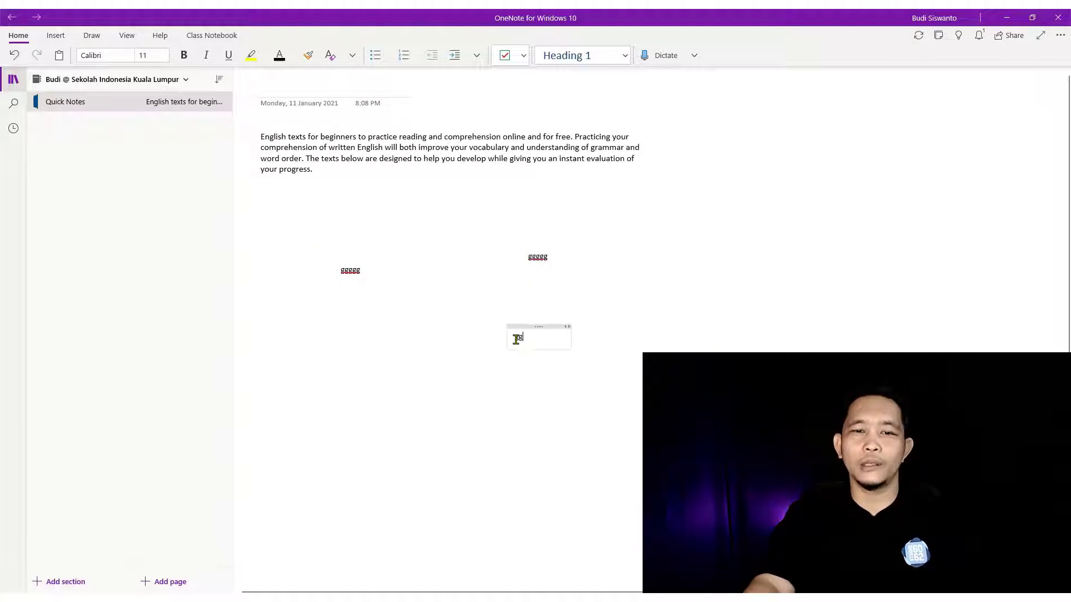
pyautogui.write('ggg')
pyautogui.click(461, 309)
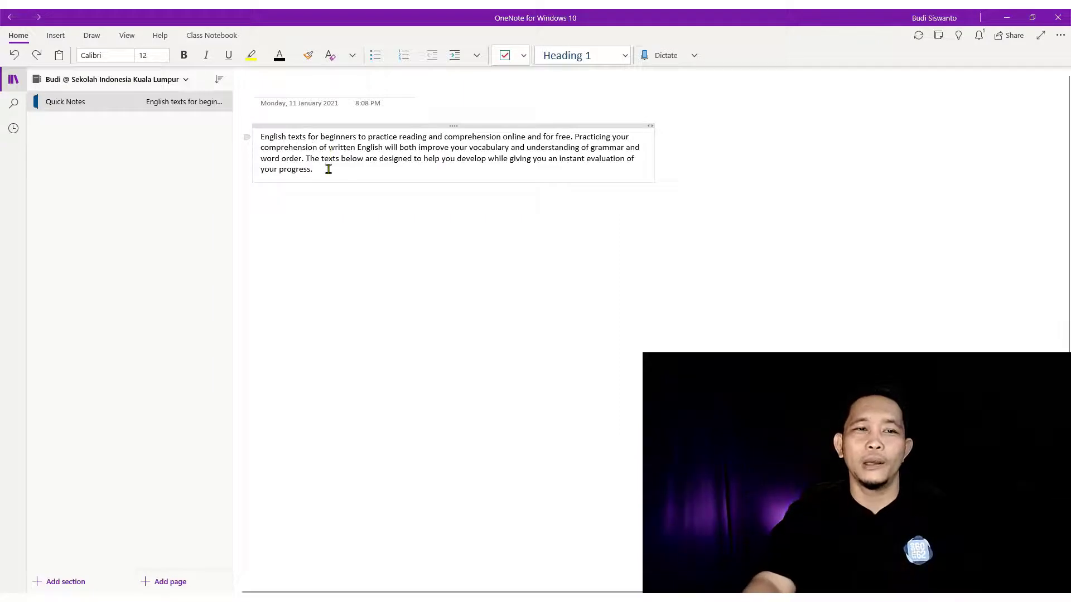
pyautogui.moveTo(328, 169); pyautogui.dragTo(260, 137)
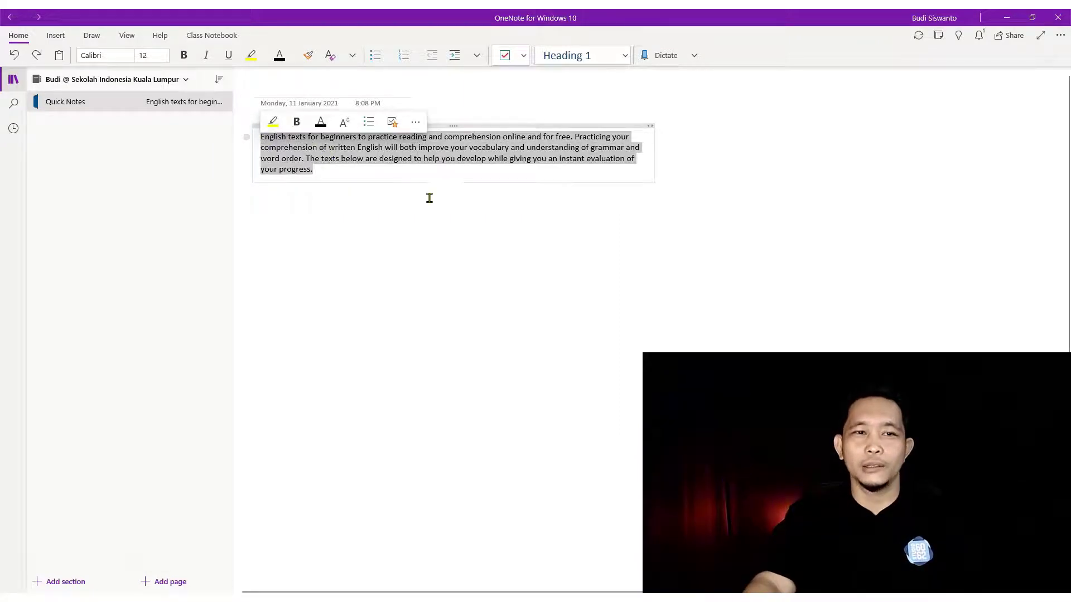
pyautogui.click(446, 213)
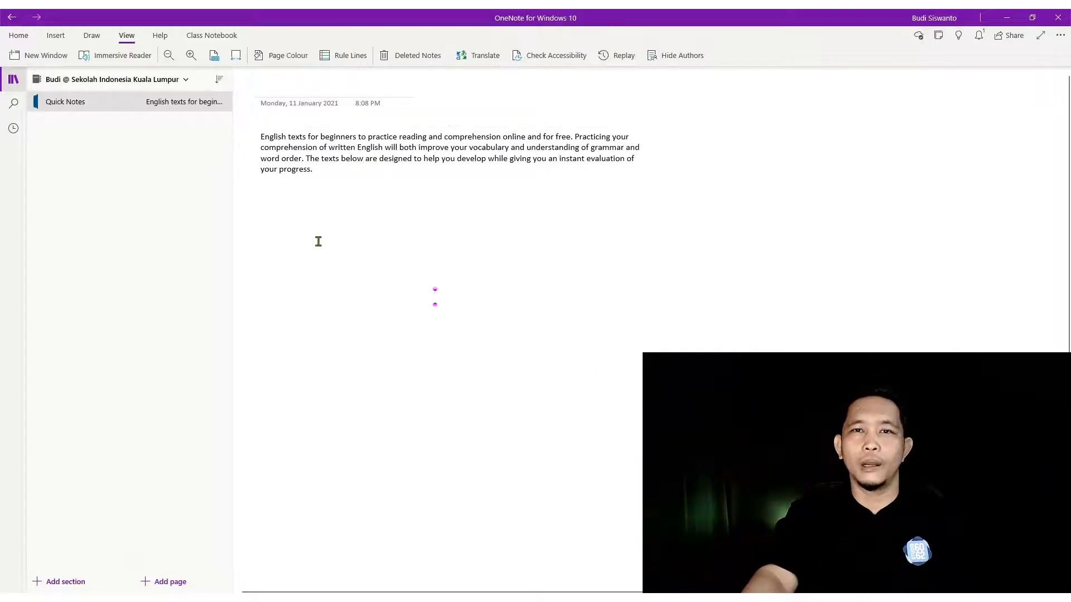
# - Translate the whole page from Auto-detect to Indonesian as a new subpage
pyautogui.click(127, 36)
pyautogui.click(126, 36)
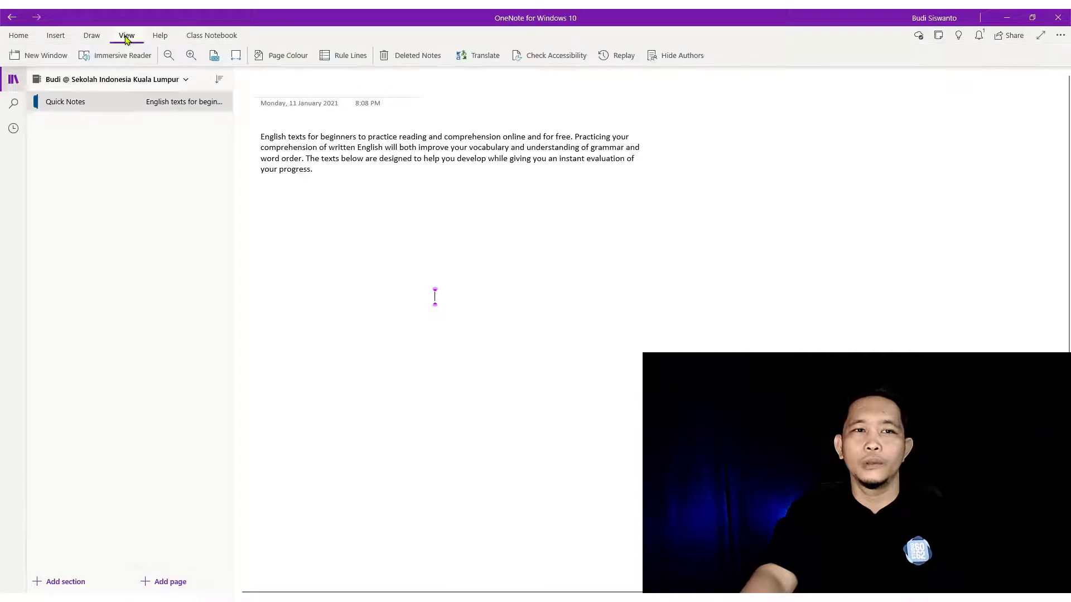
pyautogui.click(490, 56)
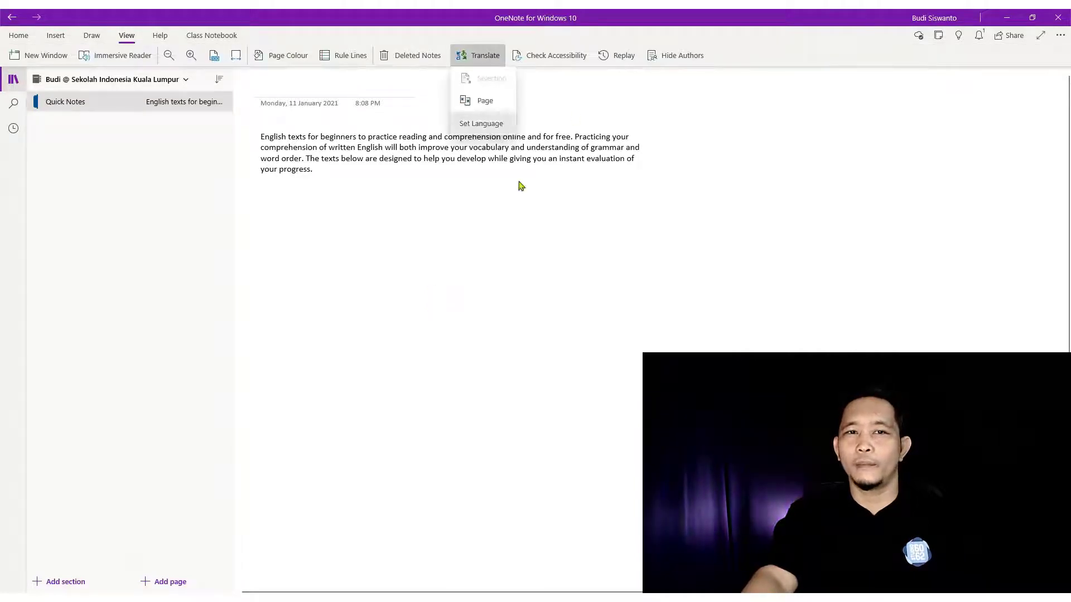
pyautogui.click(489, 124)
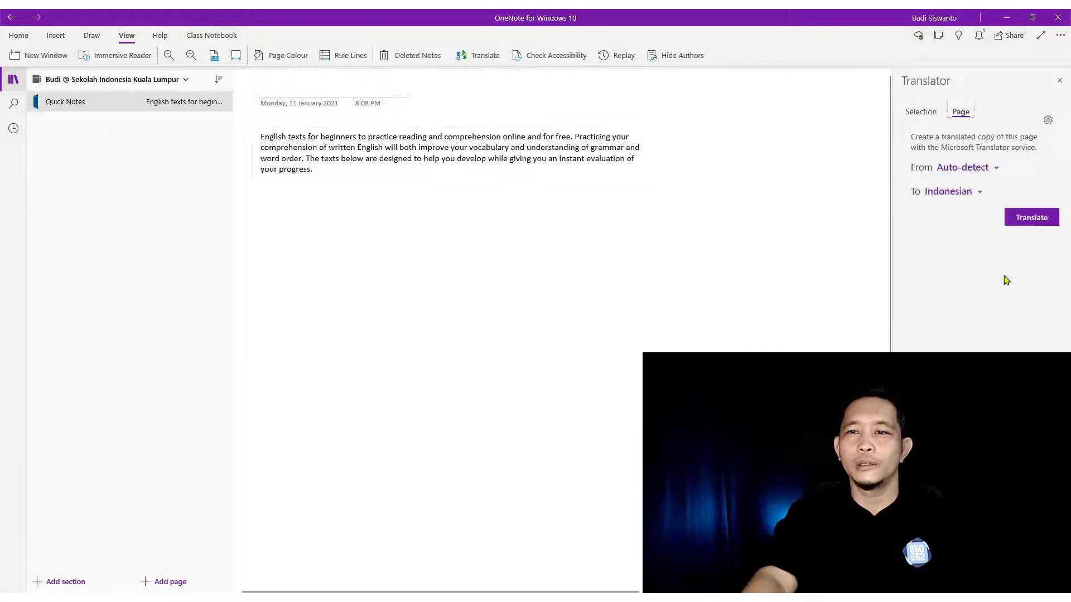
pyautogui.click(996, 169)
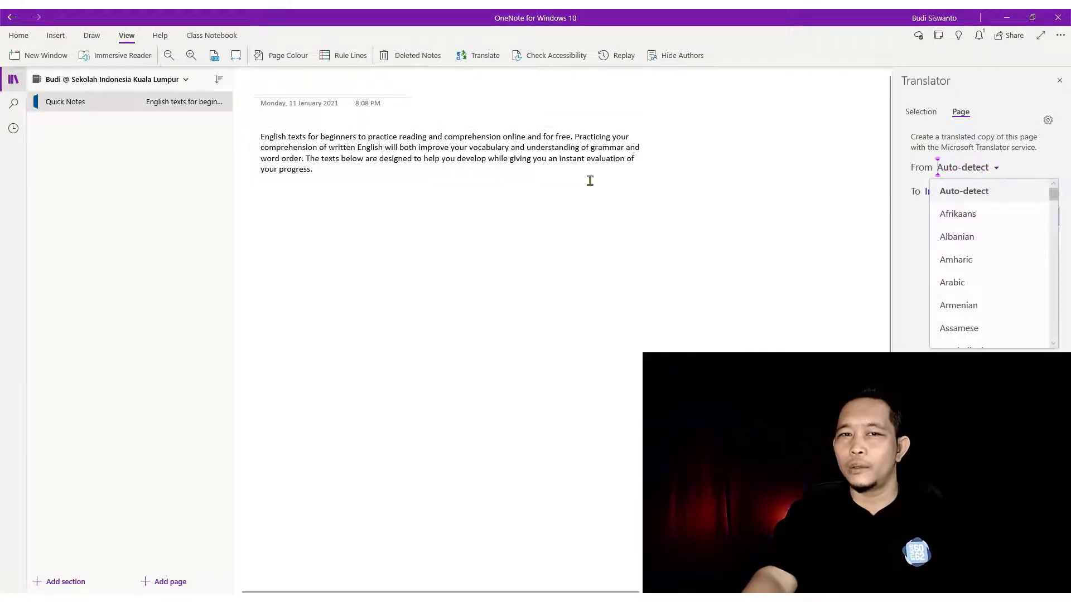
pyautogui.click(435, 296)
pyautogui.click(979, 195)
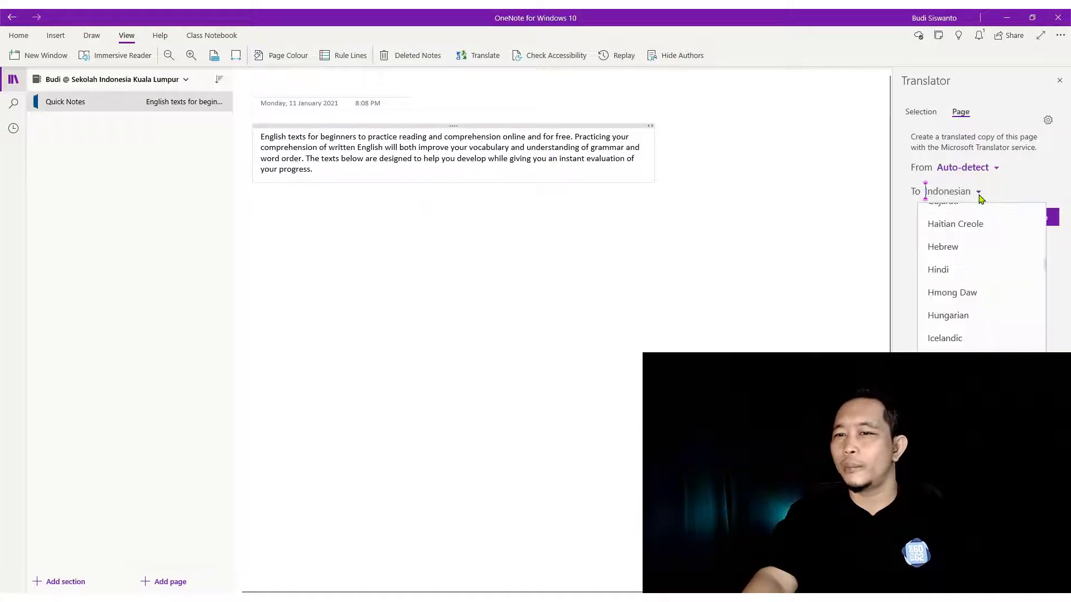
pyautogui.scroll(-1, 960, 324)
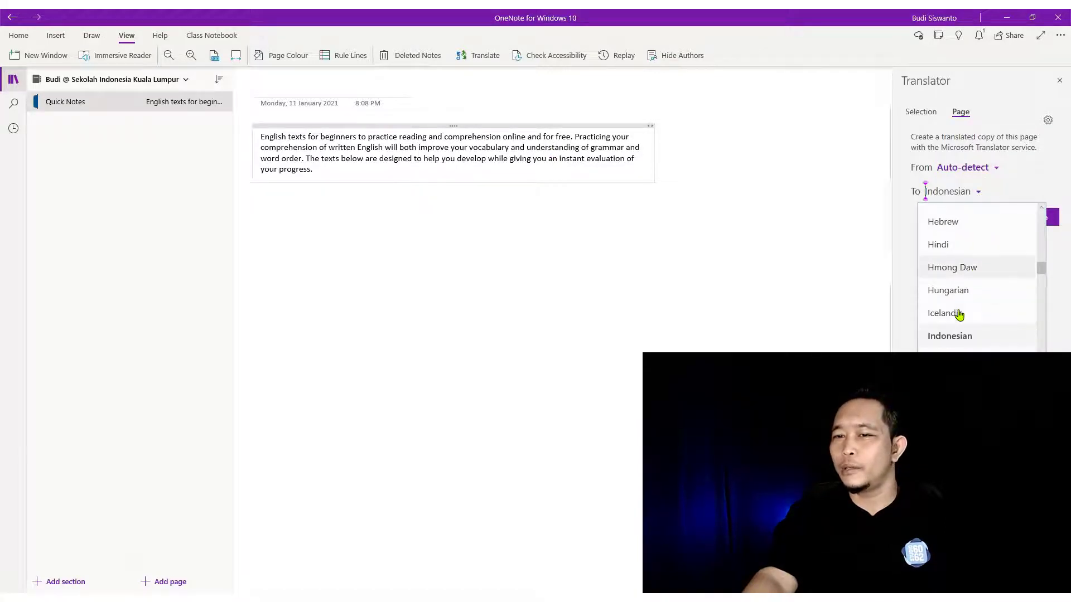
pyautogui.click(960, 337)
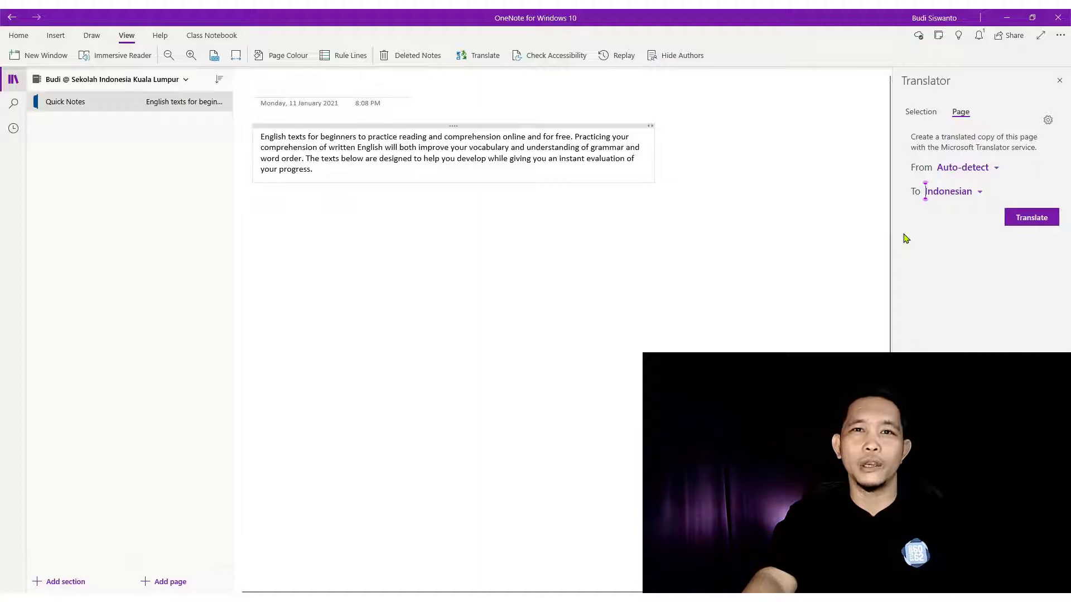
pyautogui.click(1035, 222)
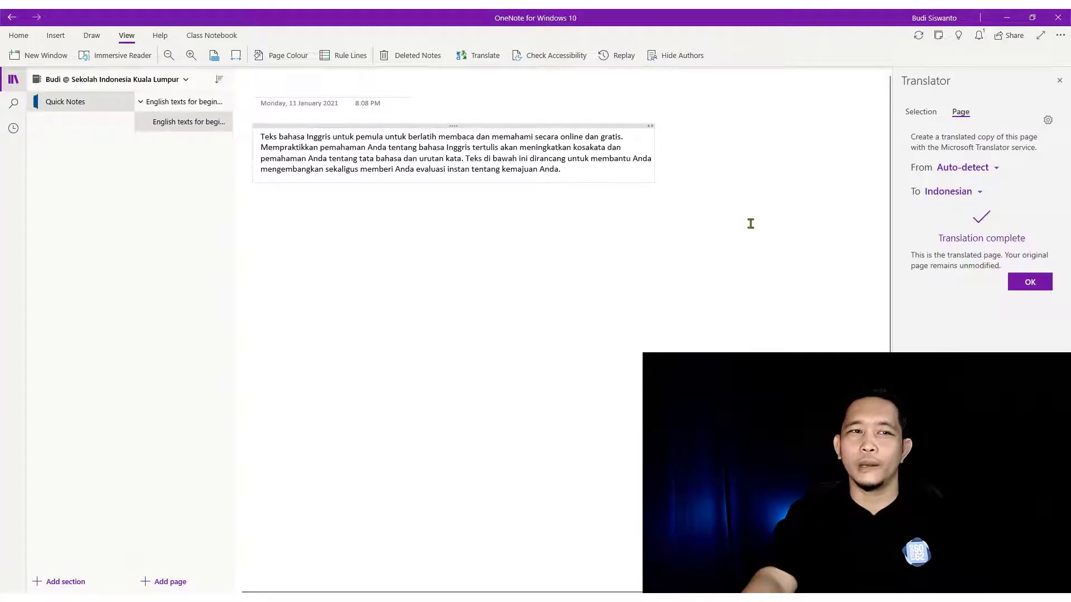
# - Compare the English page with its Indonesian subpage, closing the translation pane and ending on English
pyautogui.click(191, 102)
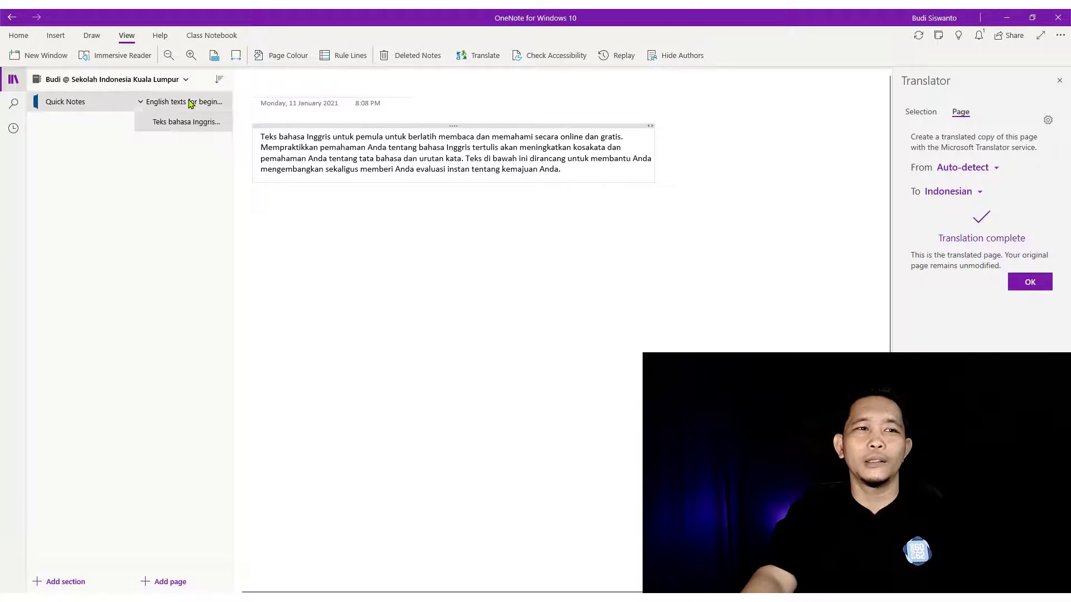
pyautogui.click(204, 126)
pyautogui.click(195, 102)
pyautogui.click(198, 124)
pyautogui.click(192, 103)
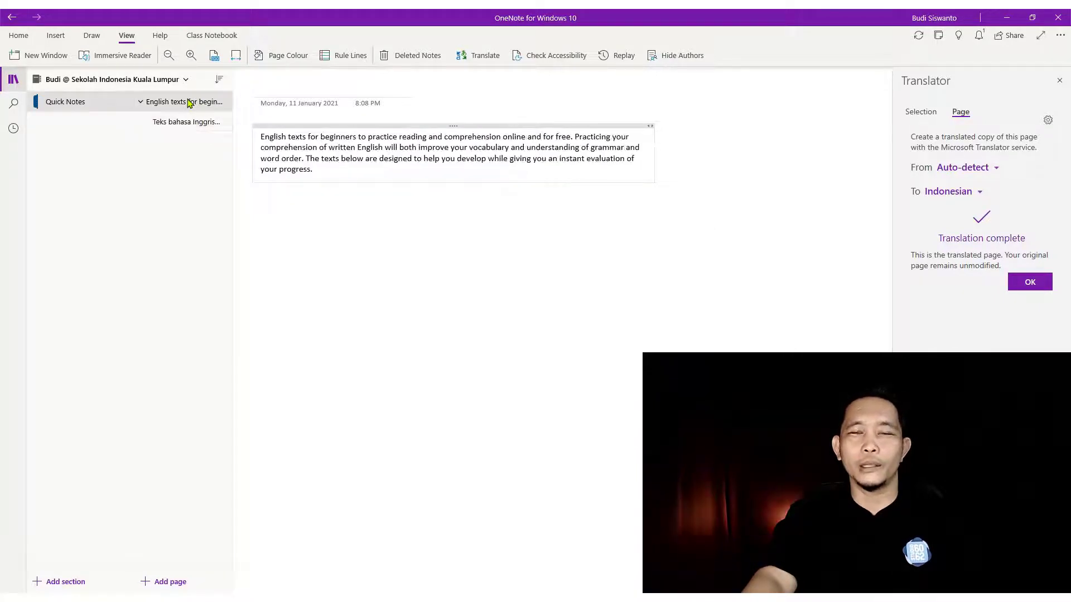
pyautogui.click(1059, 81)
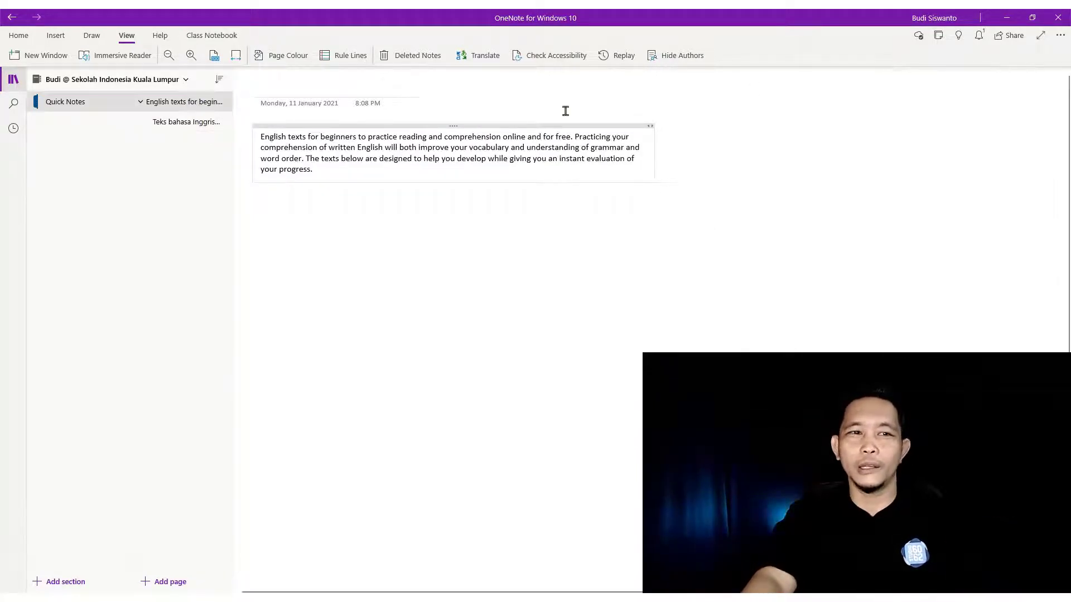
pyautogui.click(195, 121)
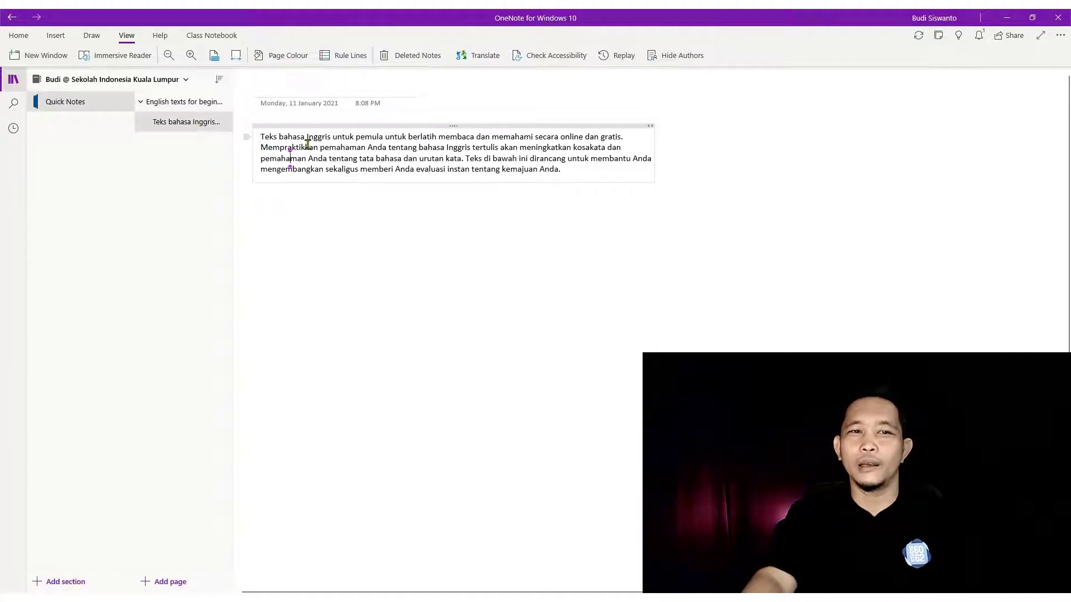
pyautogui.click(184, 102)
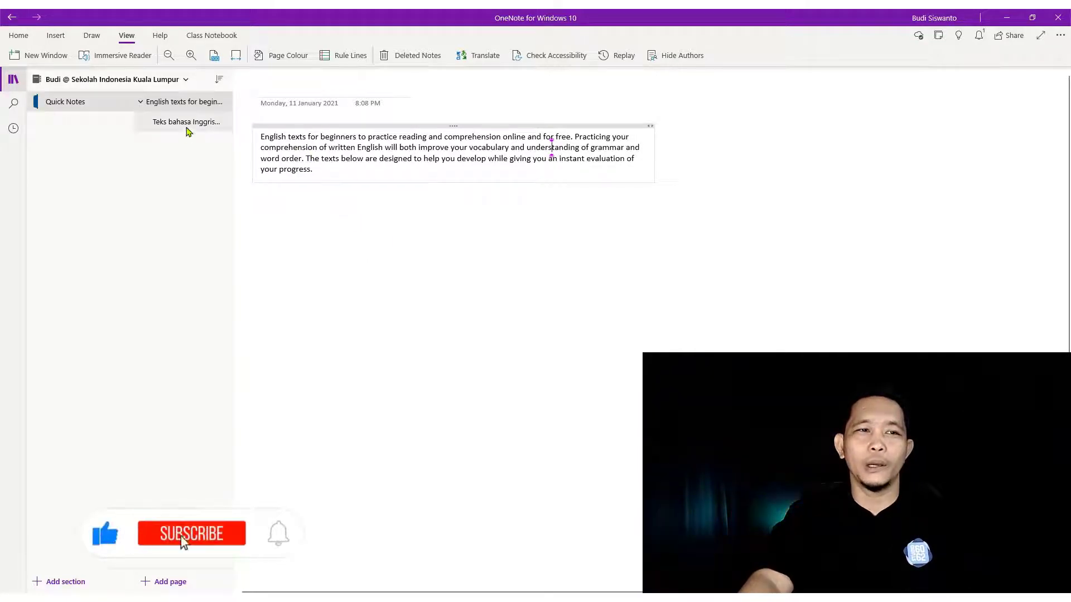
pyautogui.click(186, 123)
pyautogui.click(189, 103)
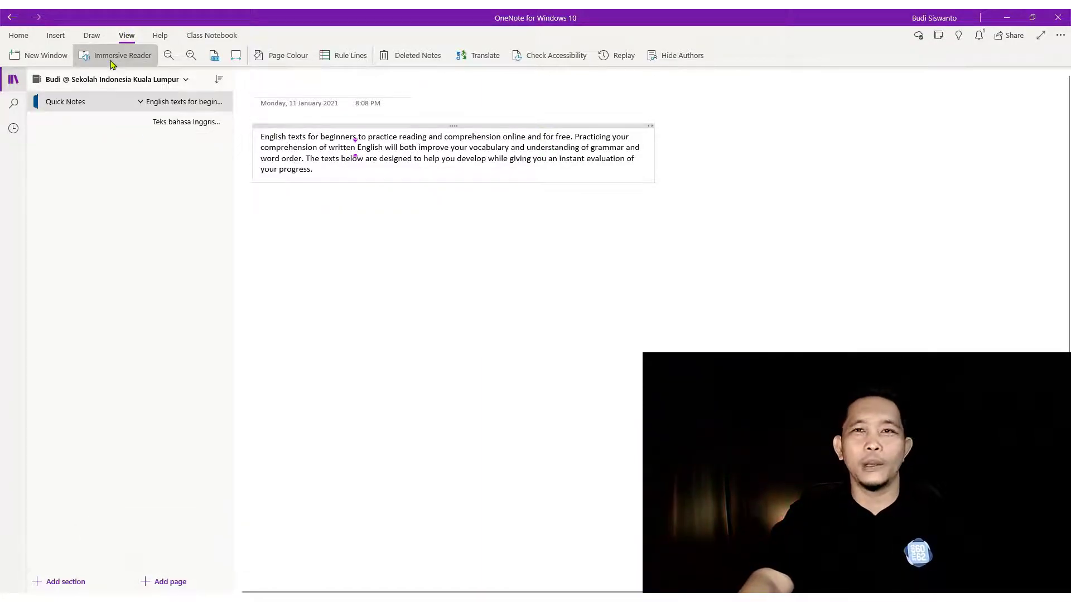
# - Open the English page in Immersive Reader and bring up its Grammar Options
pyautogui.click(133, 59)
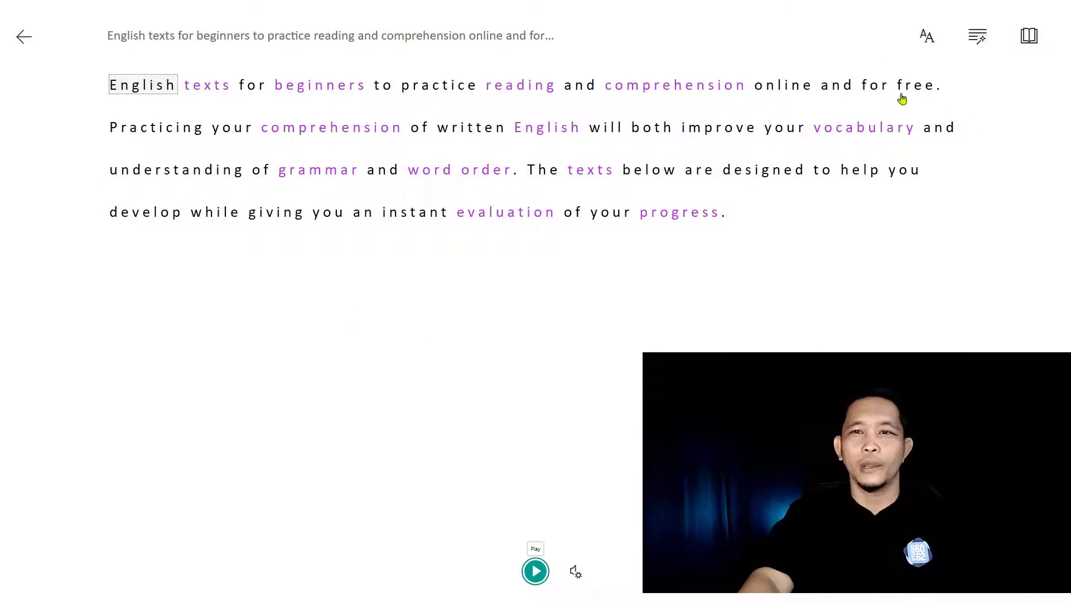
pyautogui.click(927, 44)
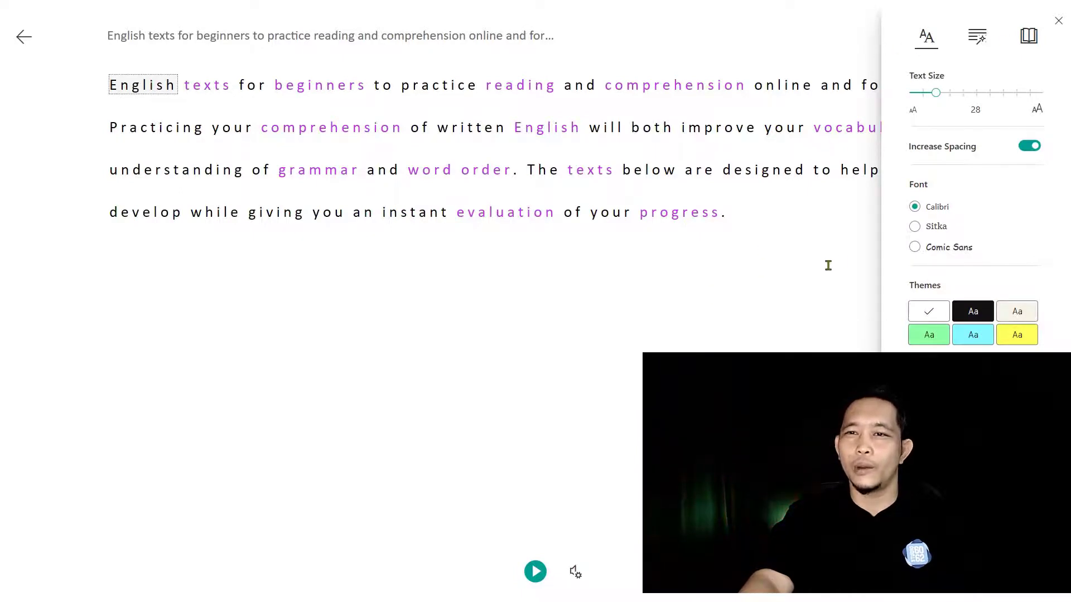
pyautogui.click(977, 36)
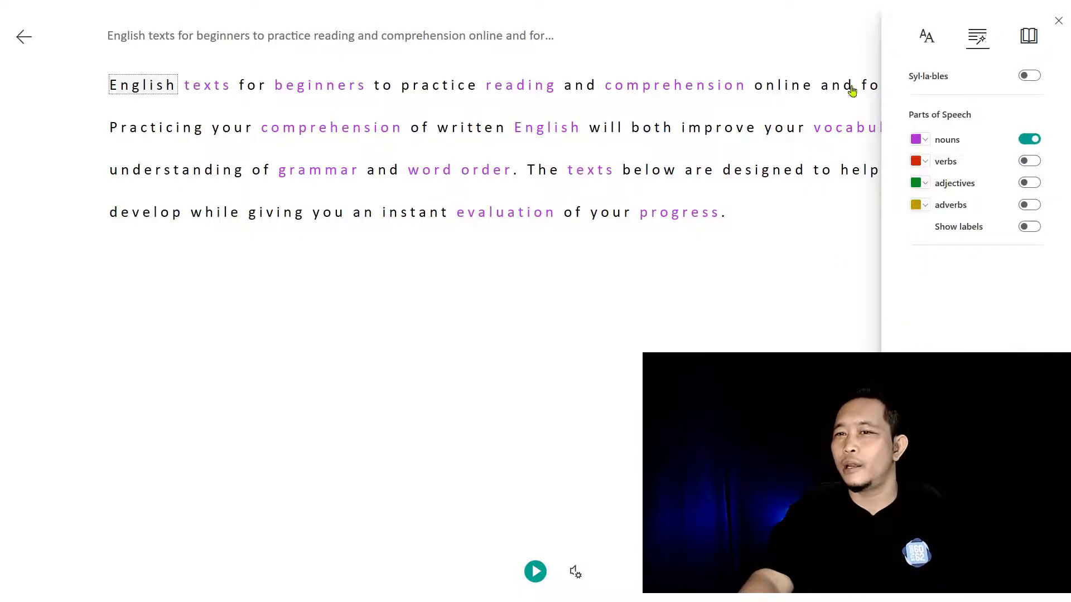
# - Toggle noun and verb colouring on and off, leaving both turned off
pyautogui.click(1030, 140)
pyautogui.click(1032, 140)
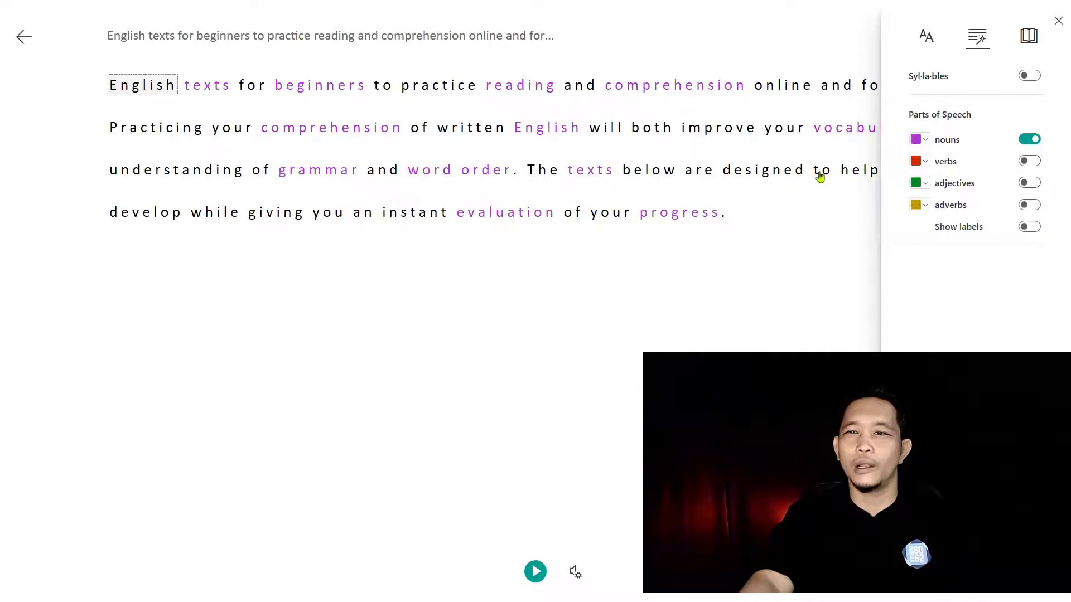
pyautogui.click(1030, 161)
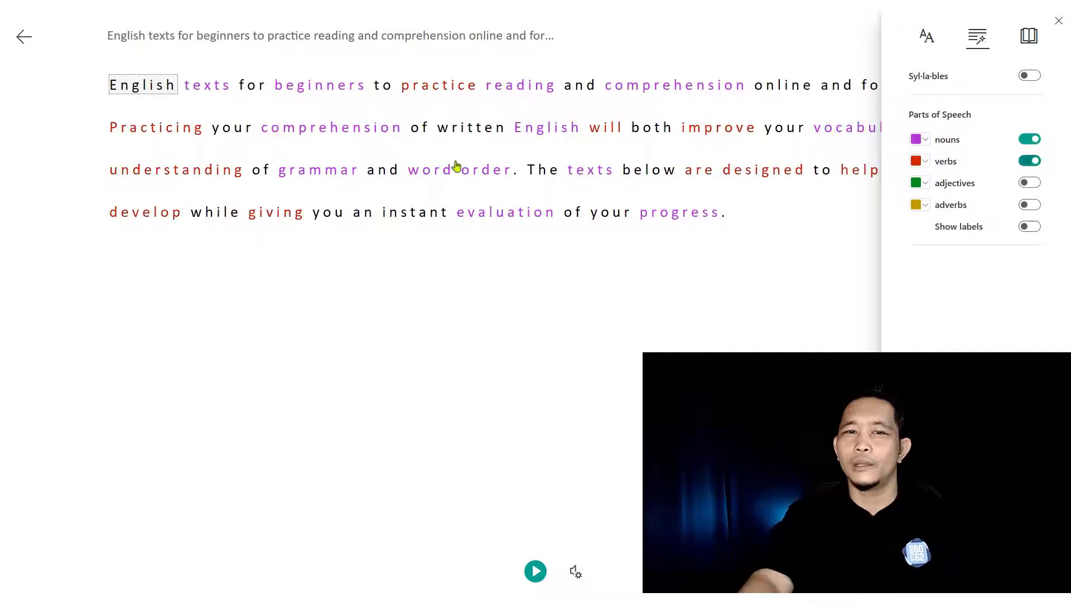
pyautogui.click(1029, 140)
pyautogui.click(1030, 163)
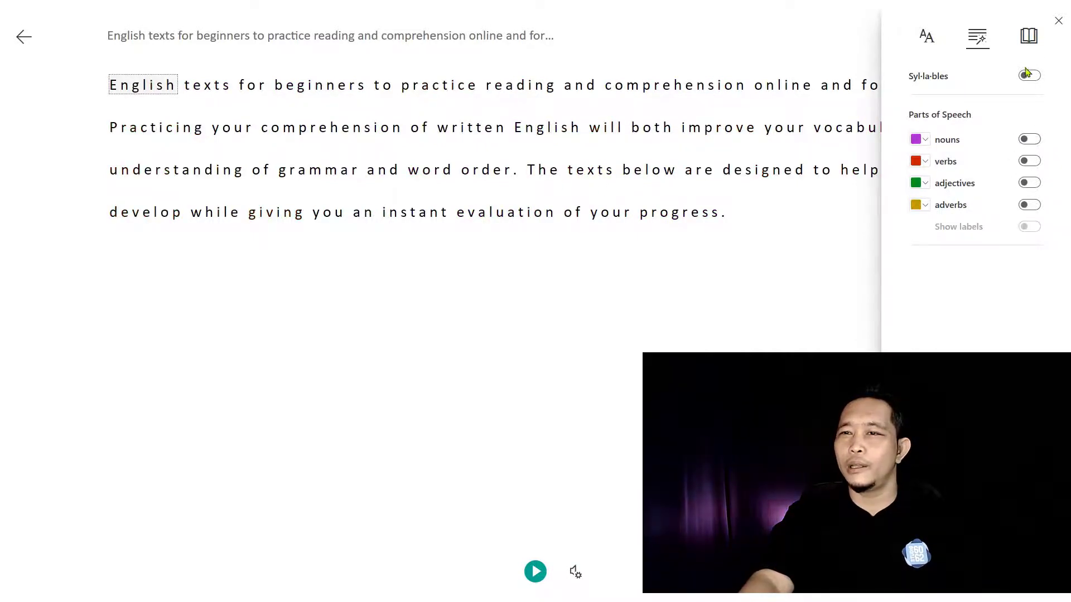
# - Check the Reading Preferences, then show the voice settings with speed 1 and the Male voice
pyautogui.click(1028, 37)
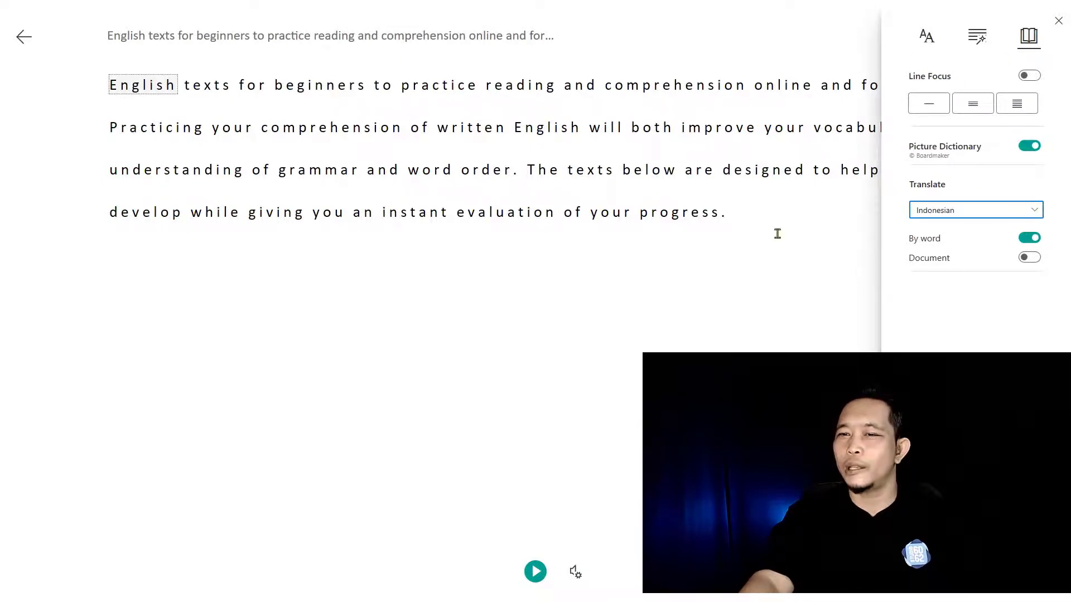
pyautogui.click(1058, 20)
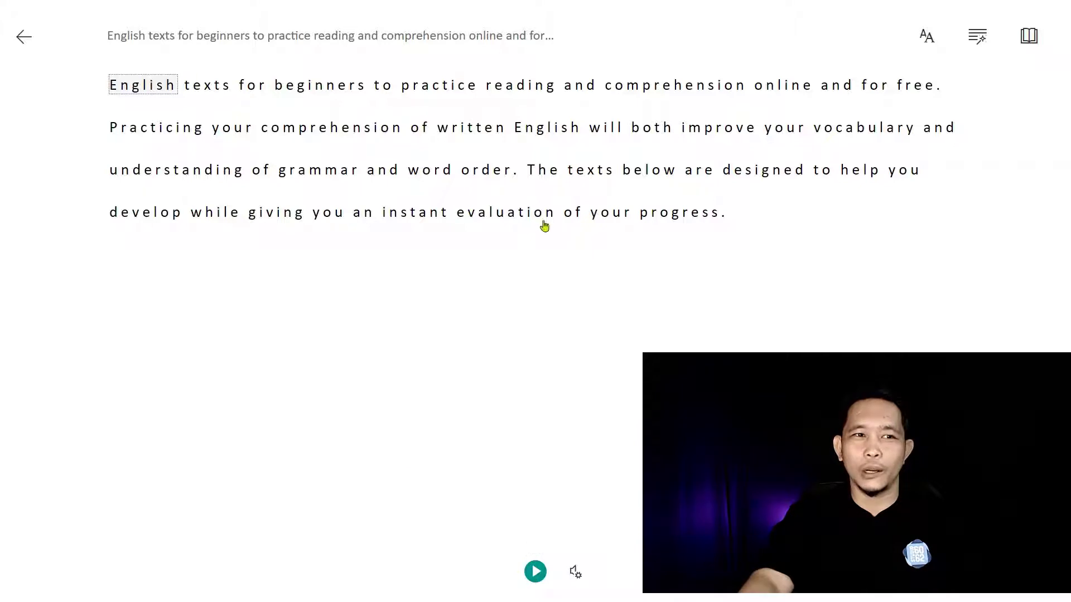
pyautogui.click(575, 572)
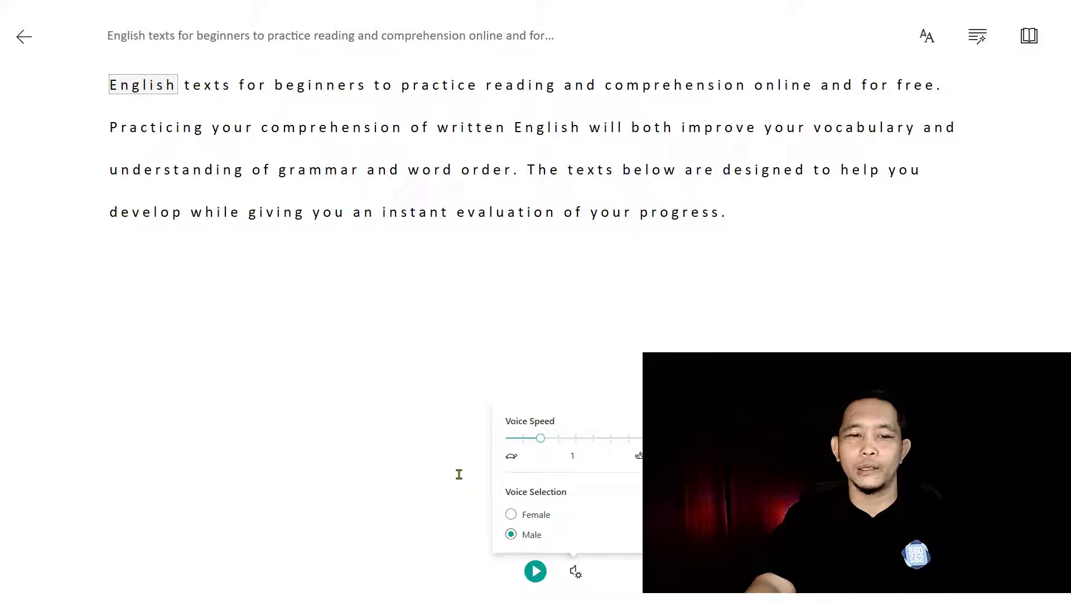
# - Play Read Aloud for the English passage, then exit Immersive Reader back to the page
pyautogui.click(447, 456)
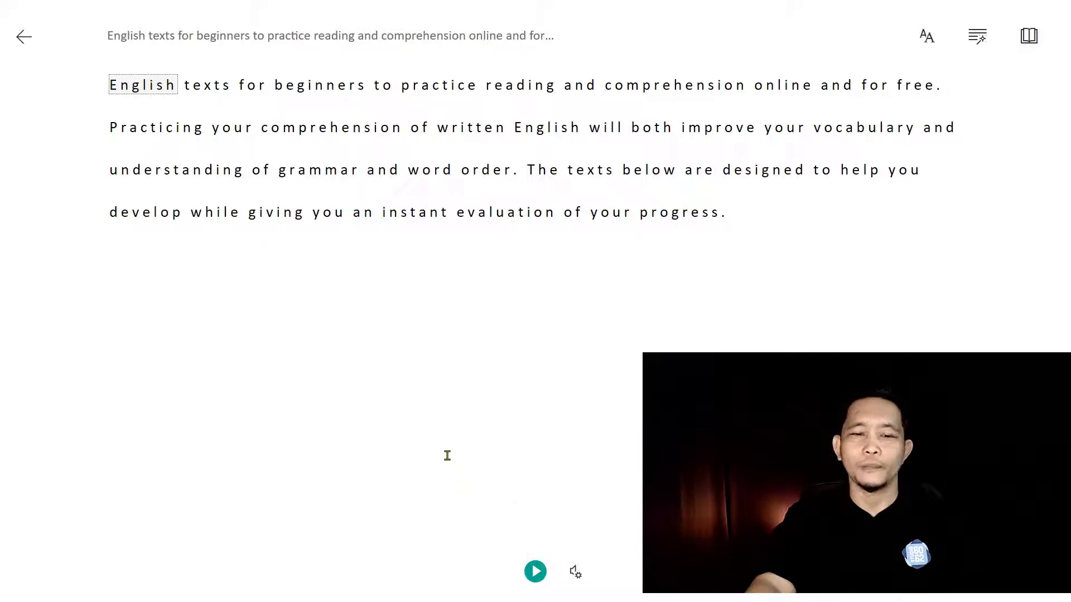
pyautogui.click(534, 573)
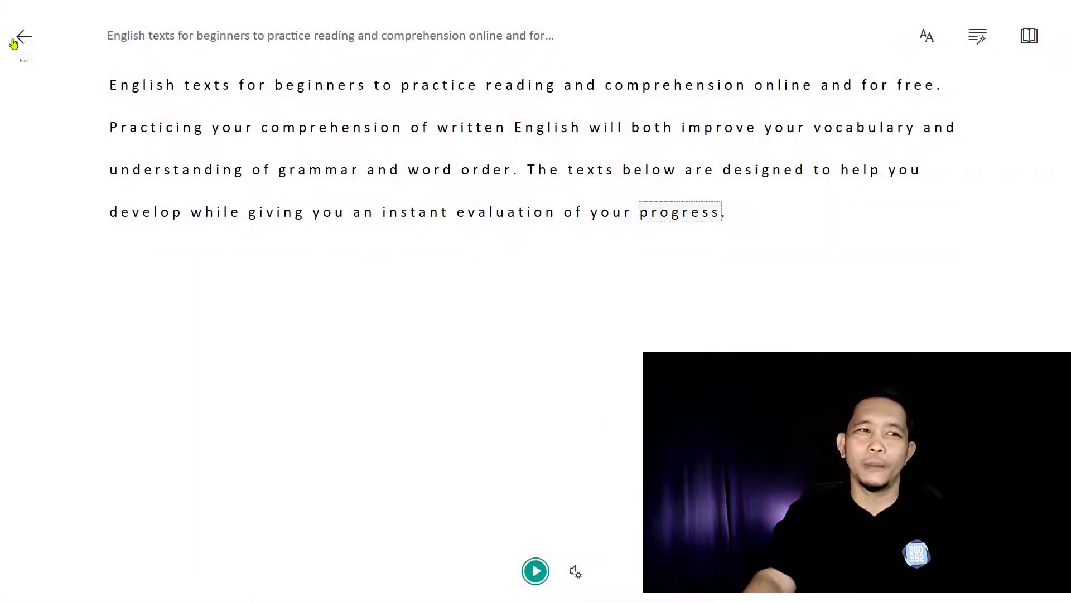
pyautogui.click(20, 38)
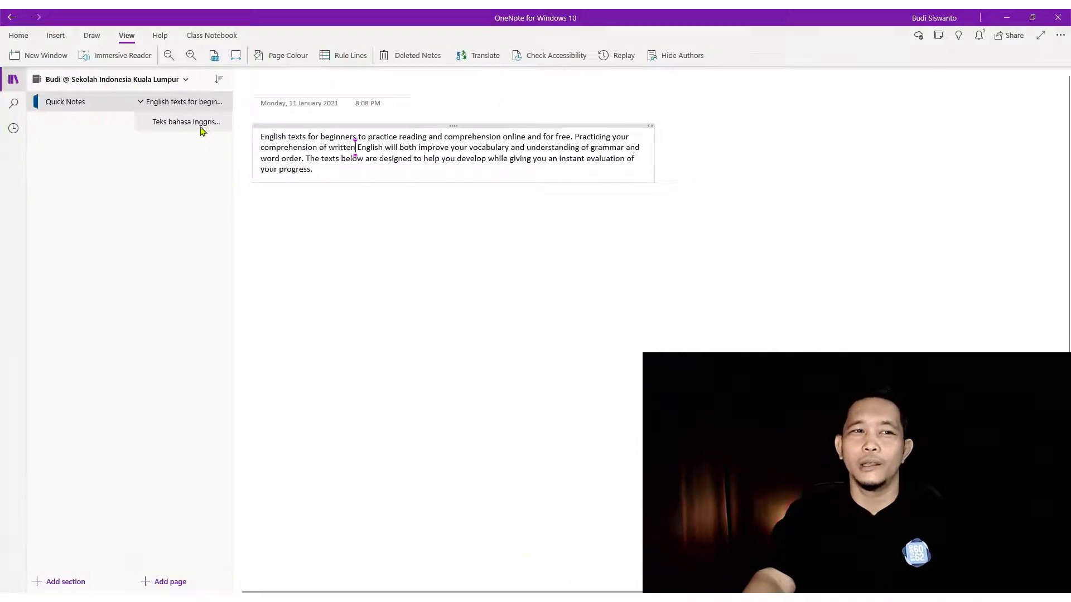
# - Open the Indonesian translated subpage in Immersive Reader
pyautogui.click(187, 123)
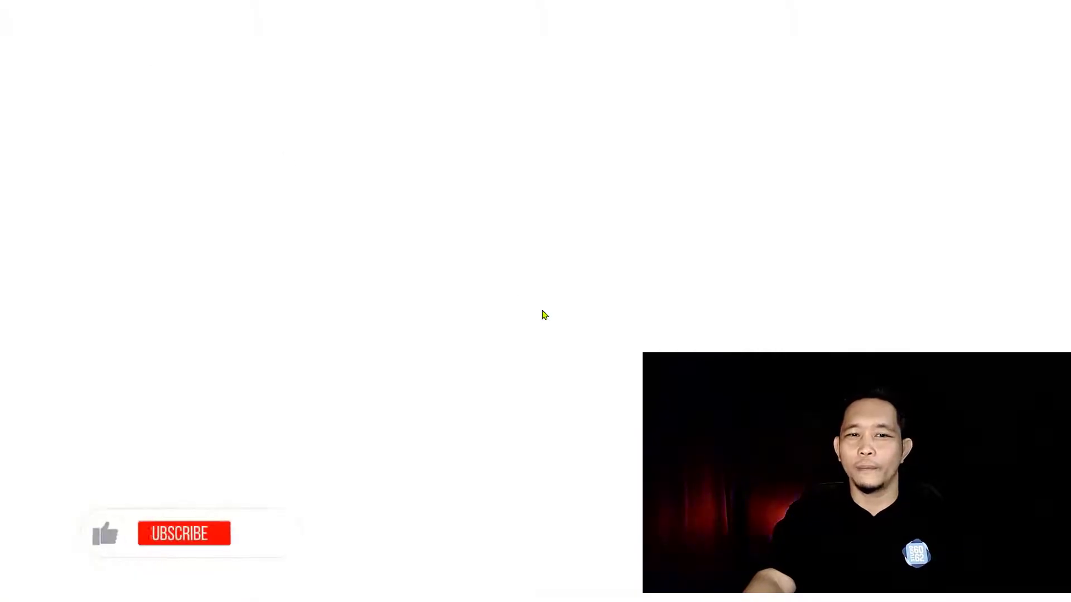
pyautogui.click(575, 572)
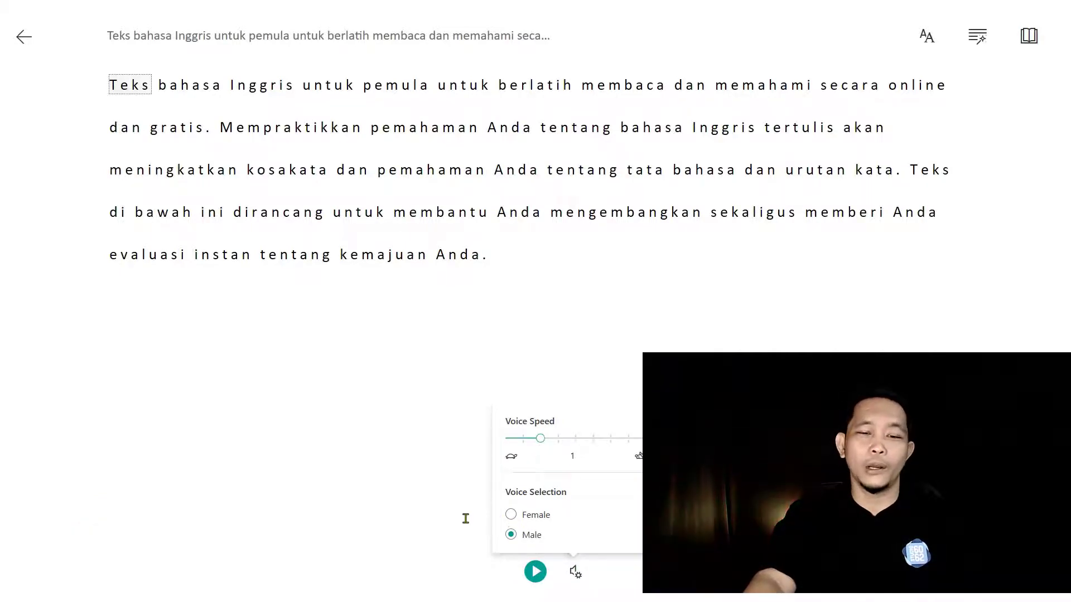
# - Play Read Aloud for the Indonesian passage, then exit Immersive Reader to the subpage
pyautogui.click(440, 511)
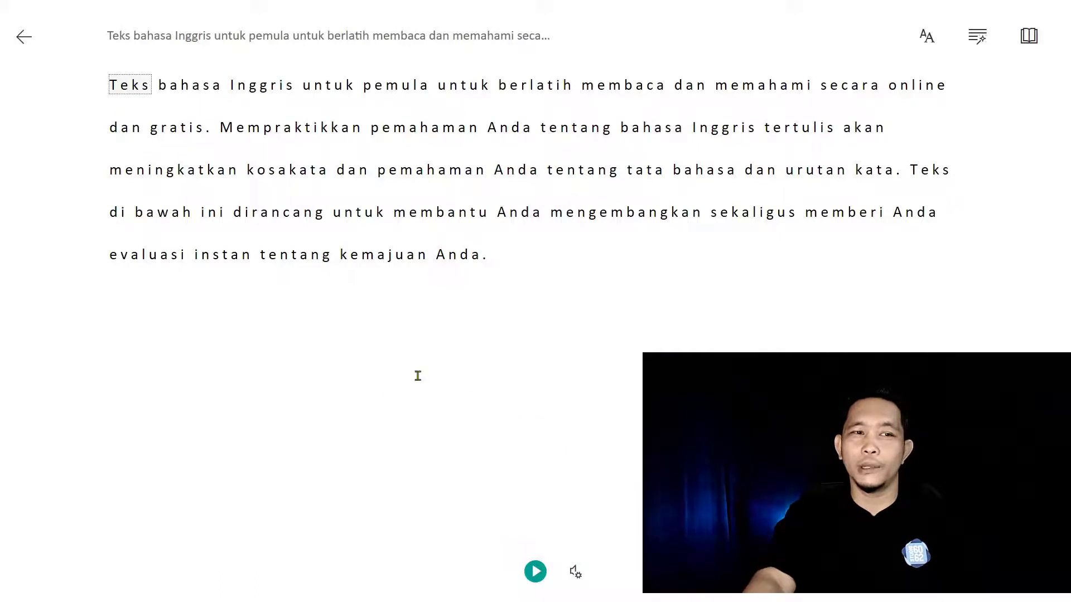
pyautogui.click(535, 571)
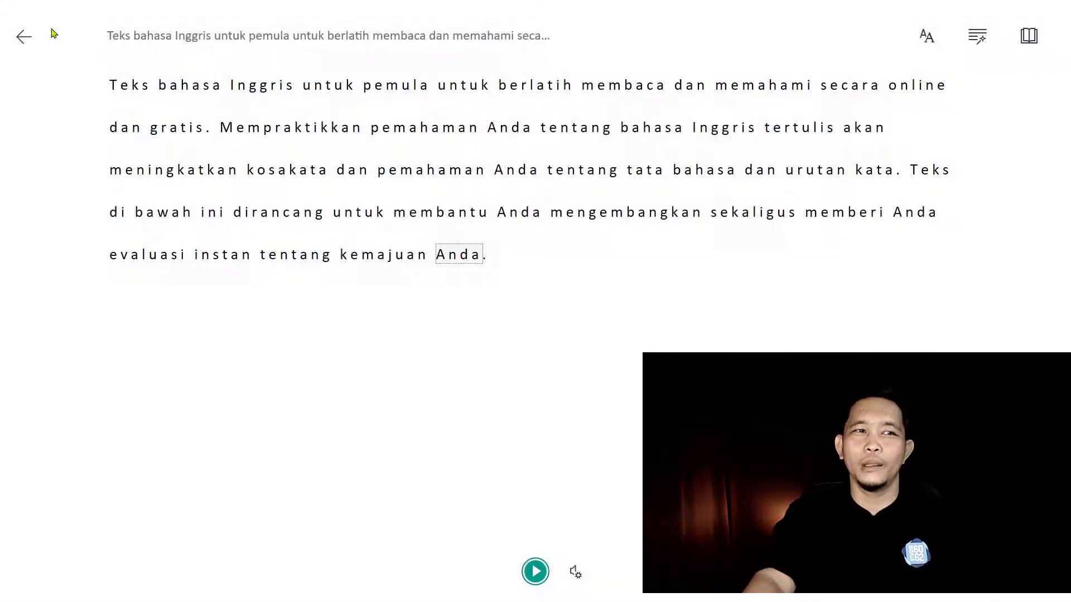
pyautogui.click(25, 36)
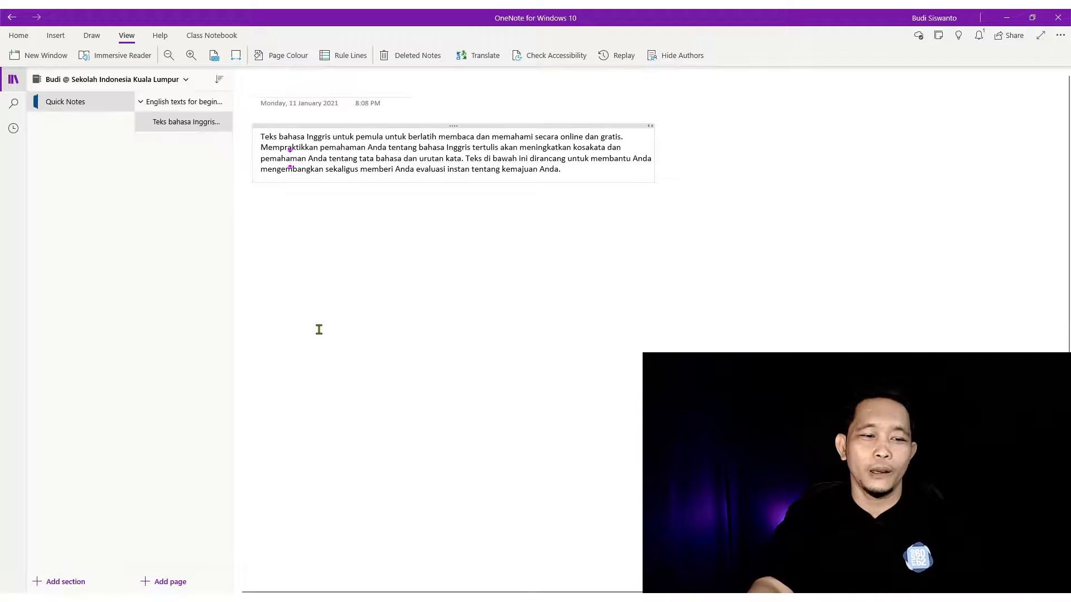
# - Launch Voice Recorder with a 'rec' search and move its window up and left over the page
pyautogui.press('super')
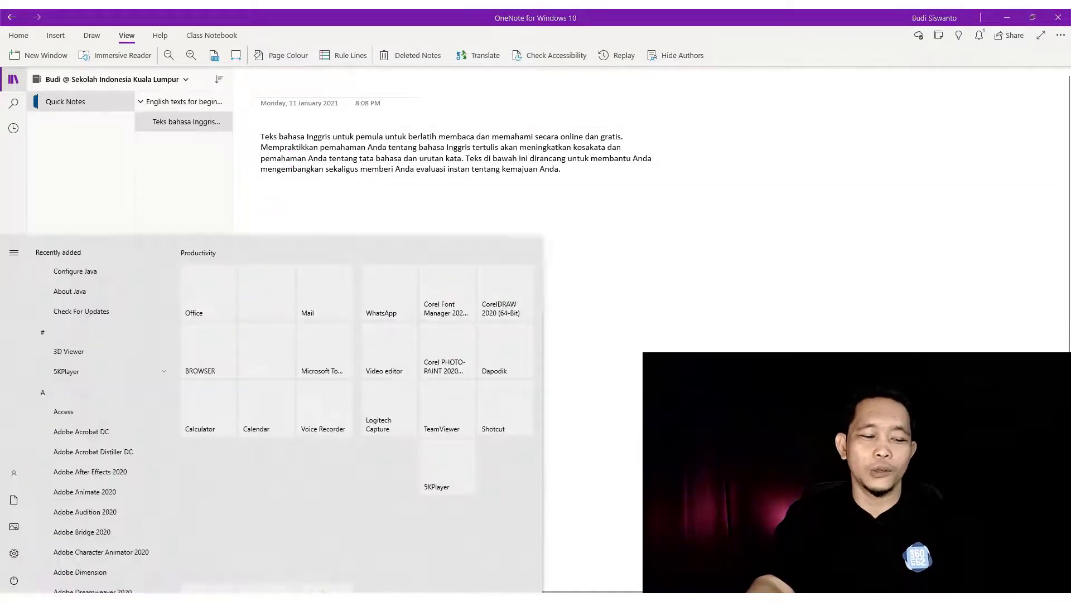
pyautogui.press('super')
pyautogui.press('super')
pyautogui.write('rec')
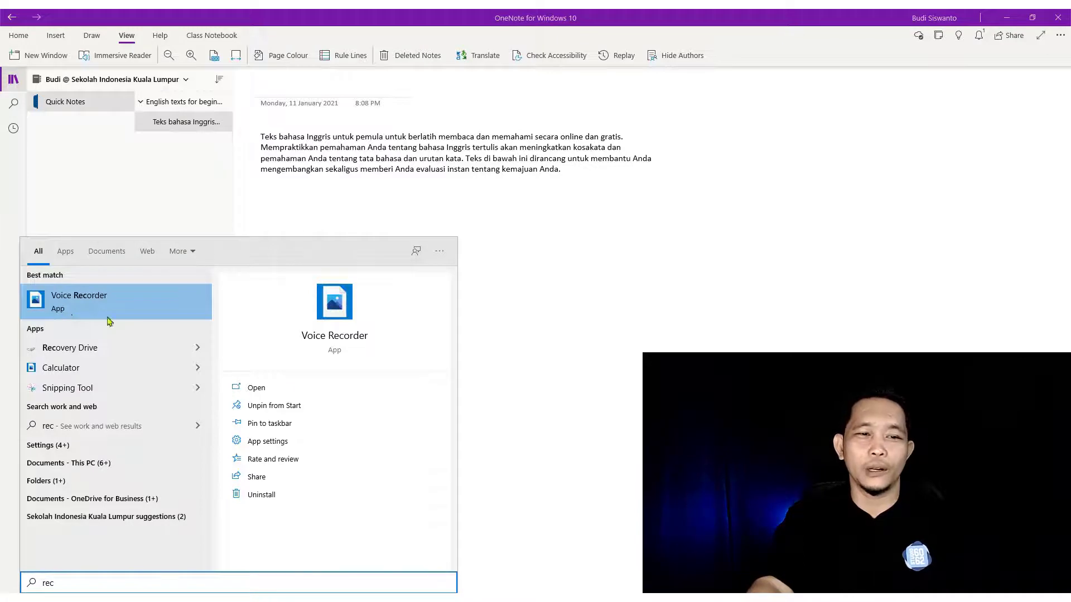
pyautogui.press('Return')
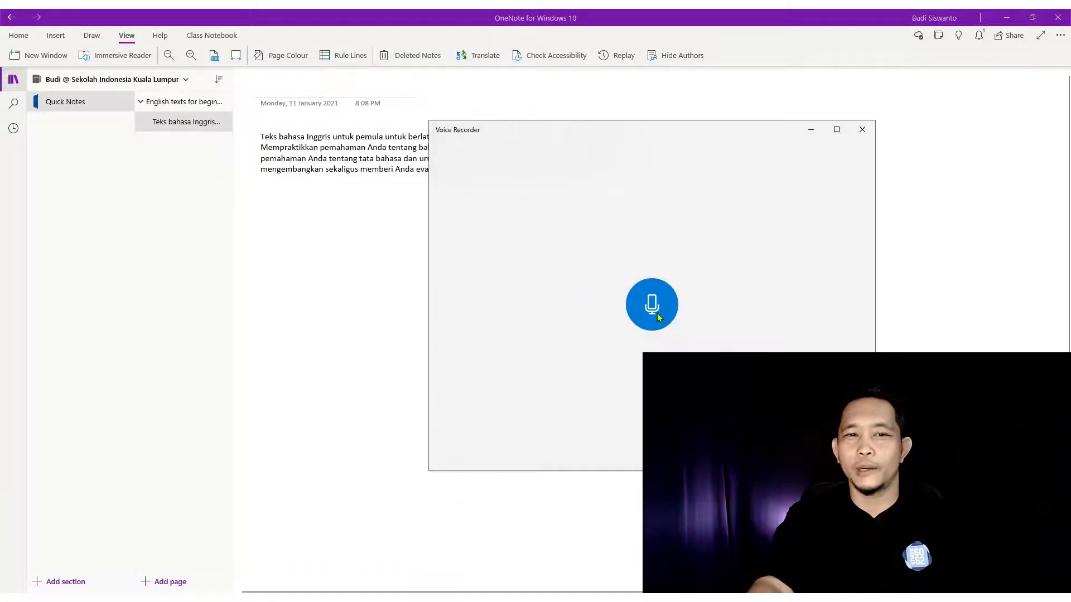
pyautogui.moveTo(669, 137); pyautogui.dragTo(617, 131)
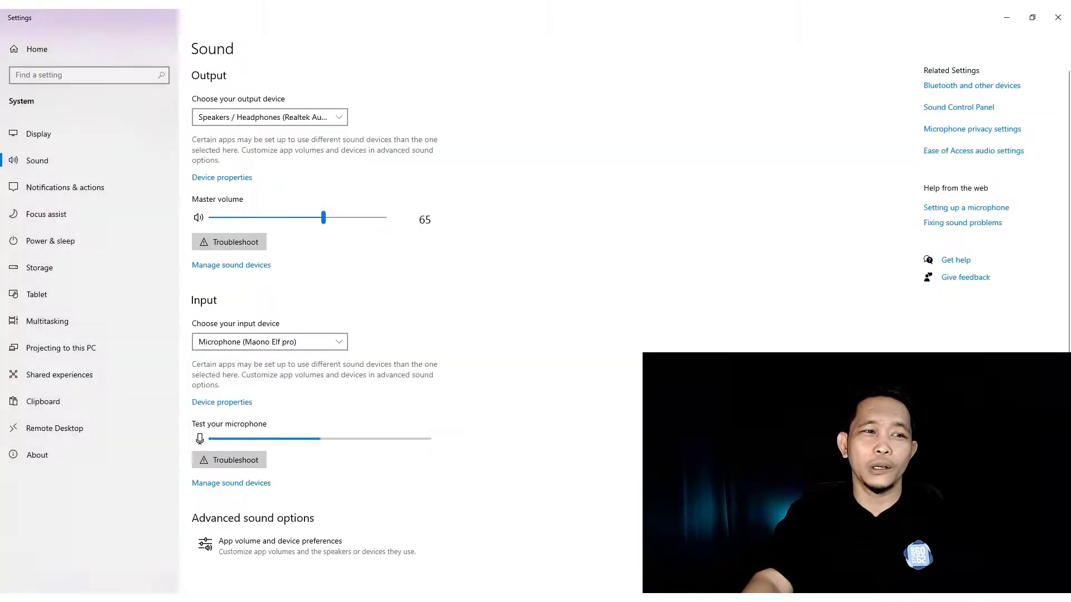
# - Open Sound settings and check the input device list, keeping Microphone (Maono Elf pro)
pyautogui.press('super')
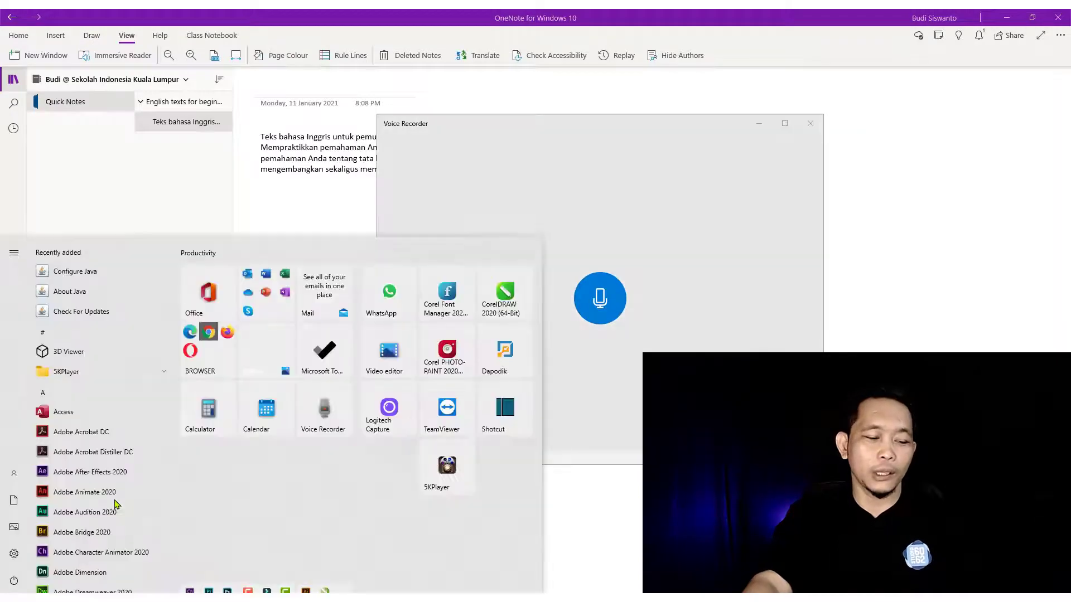
pyautogui.write('soun')
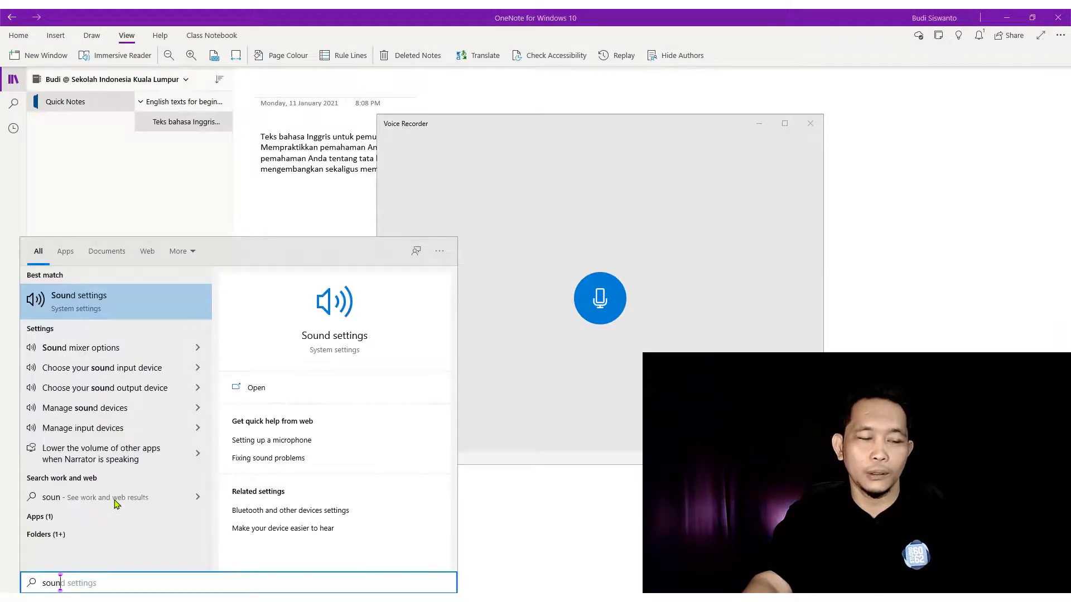
pyautogui.write('f')
pyautogui.press('BackSpace')
pyautogui.write('d')
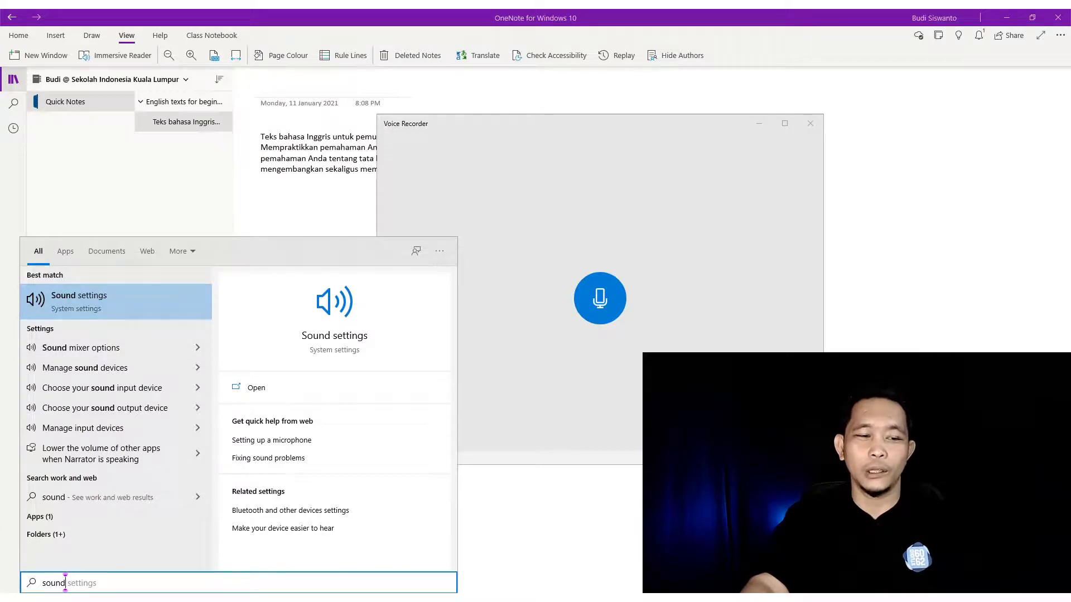
pyautogui.press('Return')
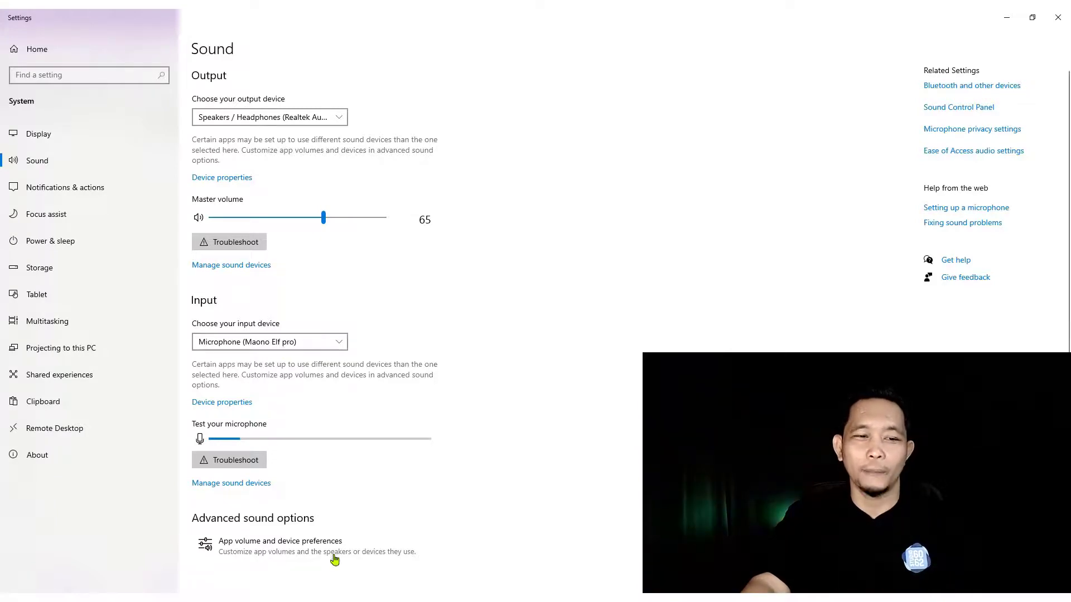
pyautogui.click(339, 345)
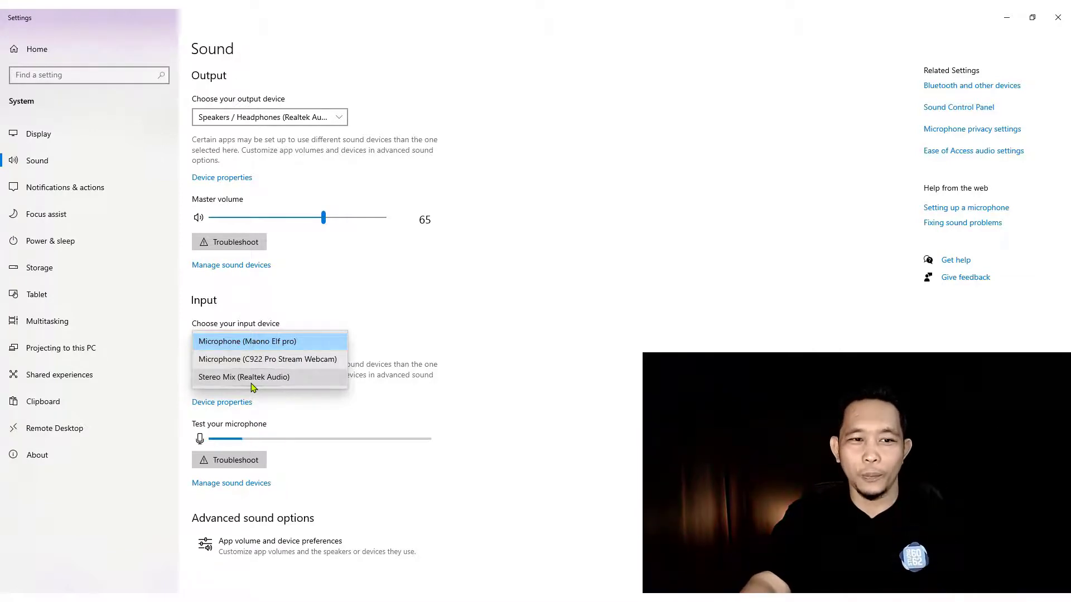
pyautogui.click(465, 420)
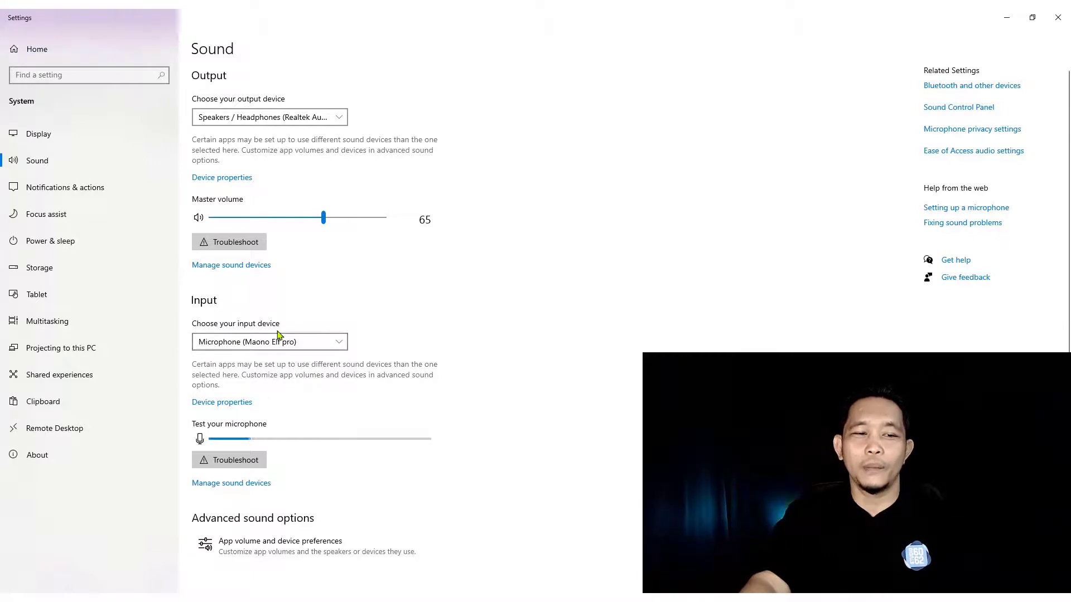
# - Confirm Stereo Mix is enabled under Manage sound devices, recheck the input list, then close Settings
pyautogui.click(253, 483)
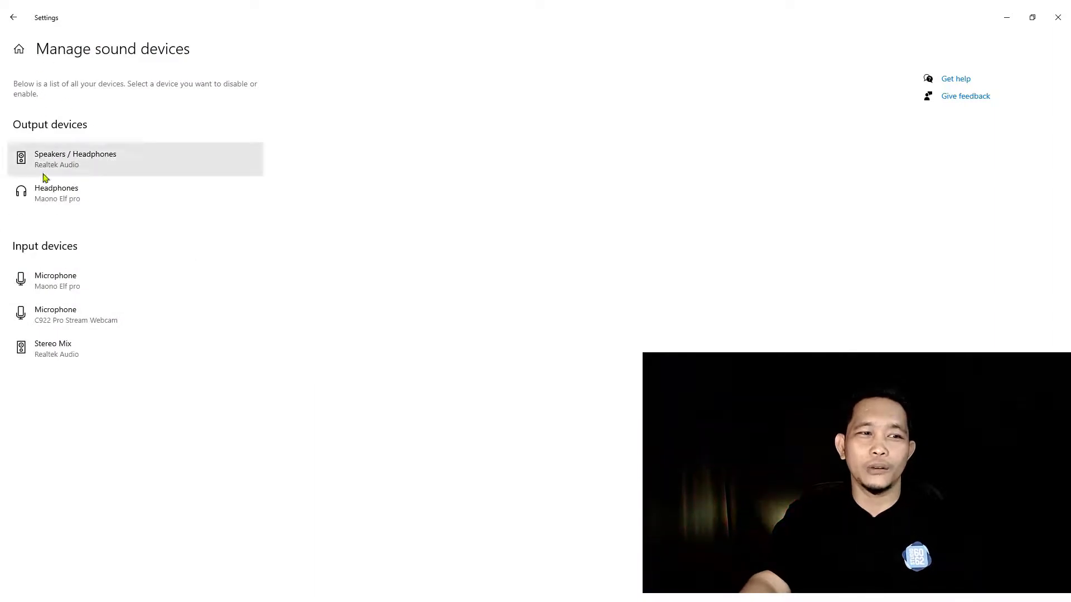
pyautogui.click(63, 354)
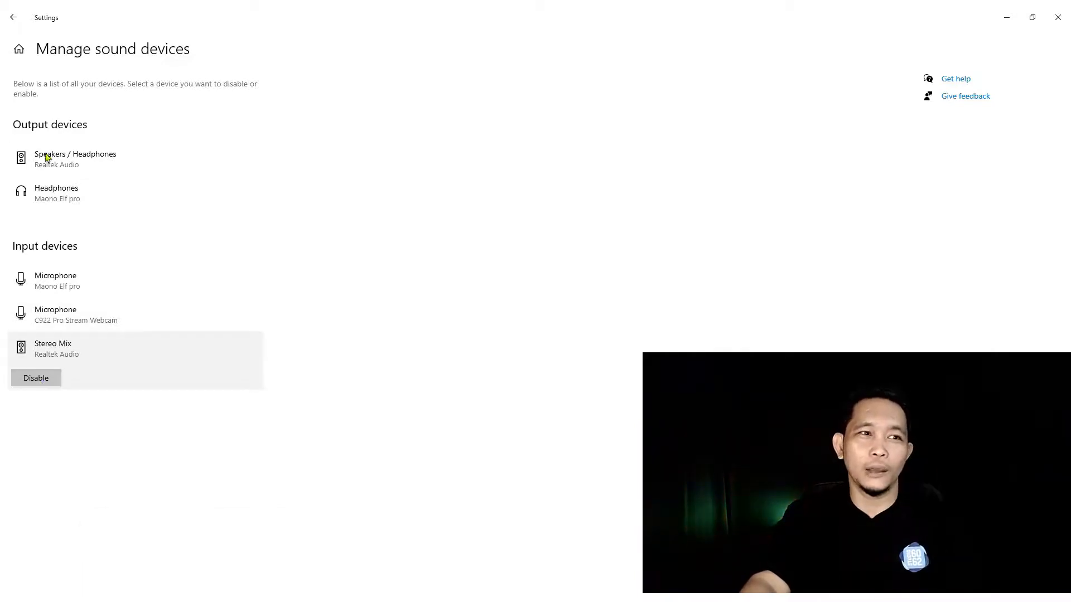
pyautogui.click(4, 21)
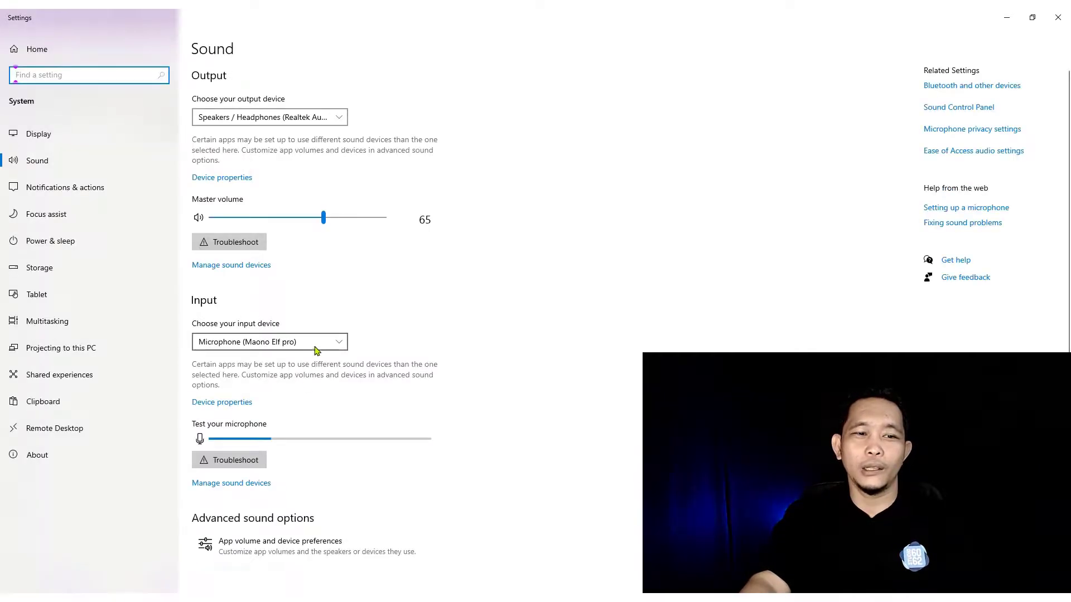
pyautogui.click(303, 342)
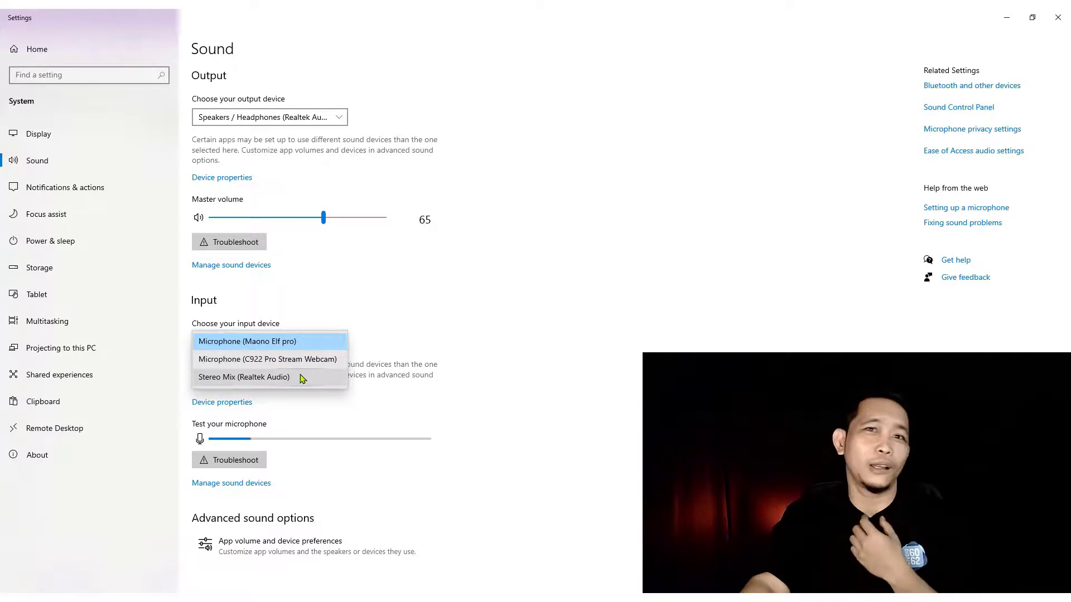
pyautogui.click(597, 322)
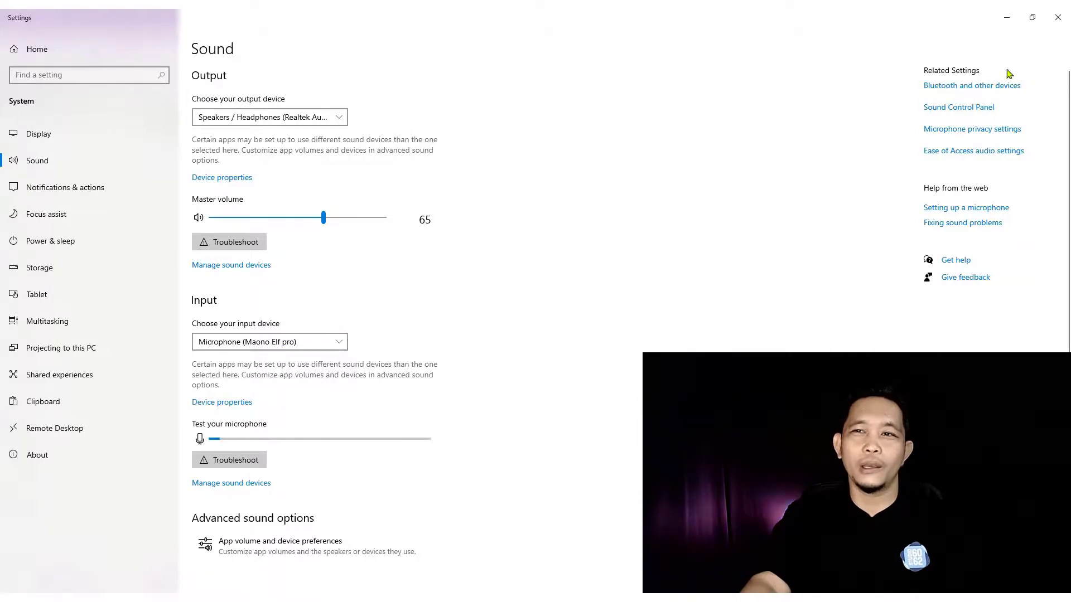
pyautogui.click(1055, 16)
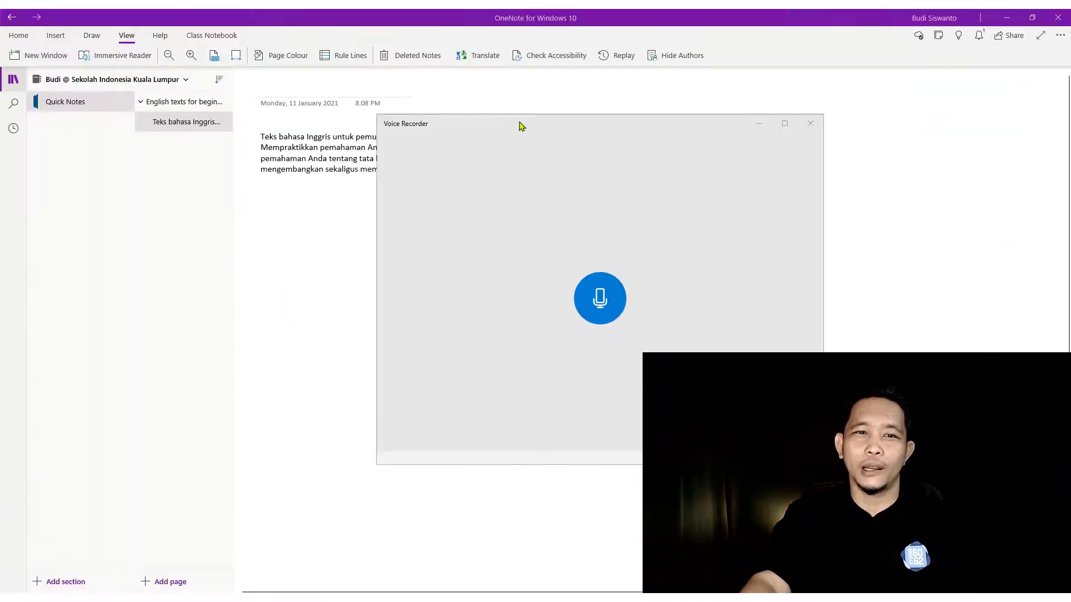
# - Move the Voice Recorder window off the text and start a new recording
pyautogui.moveTo(522, 125); pyautogui.dragTo(544, 224)
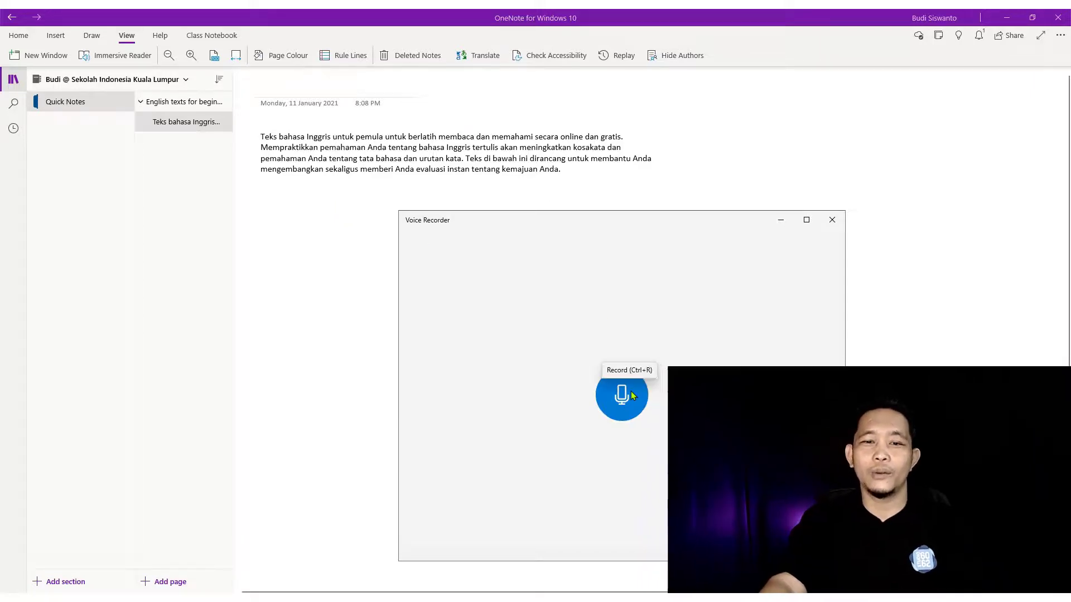
pyautogui.click(311, 134)
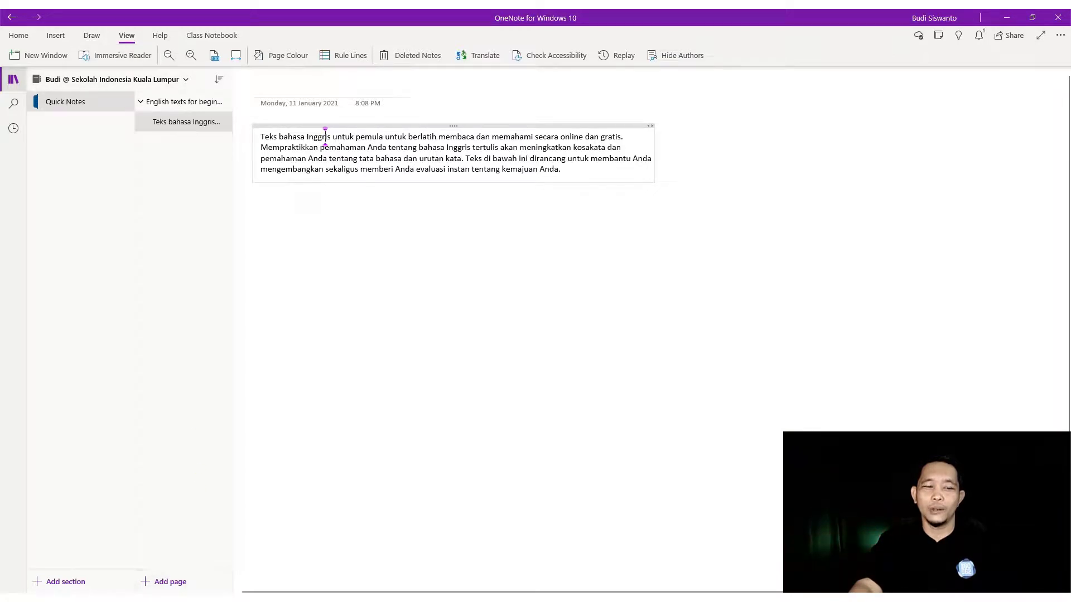
pyautogui.hotkey('alt', 'Tab')
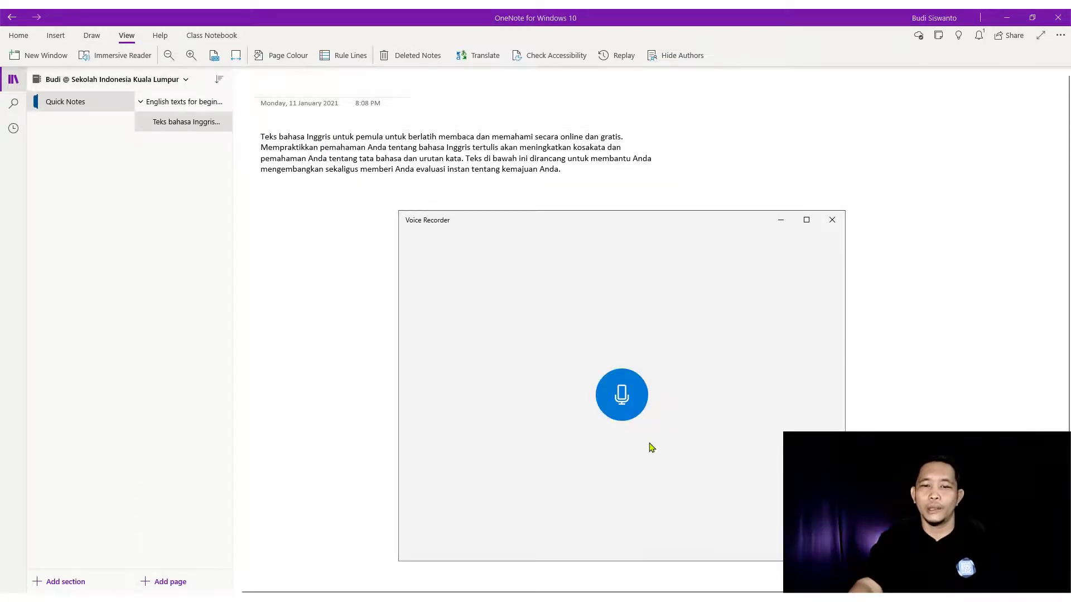
pyautogui.click(623, 401)
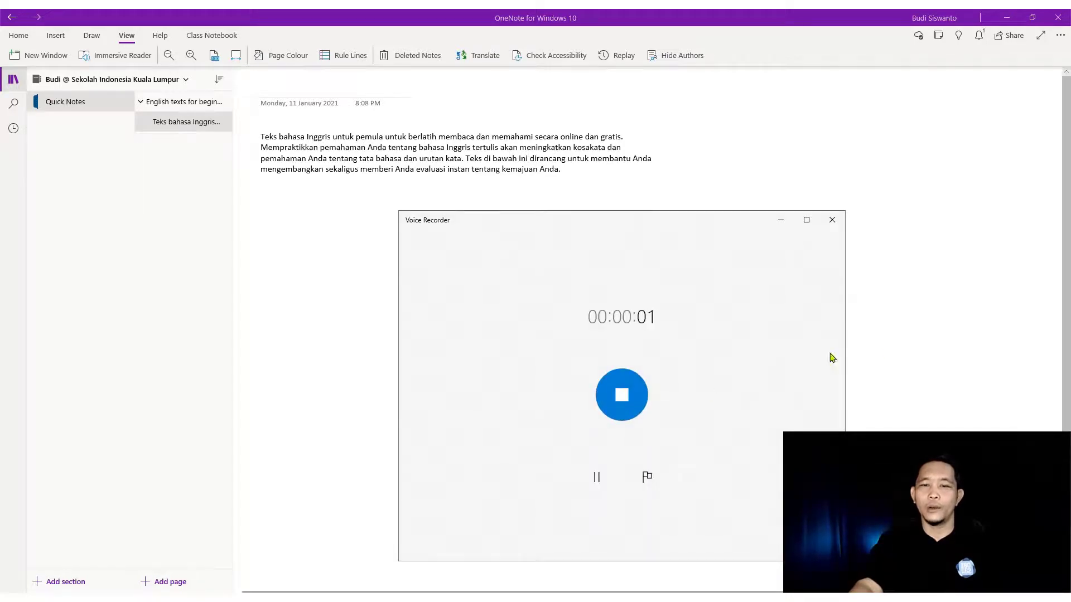
# - Bring OneNote forward with the Indonesian text page open
pyautogui.click(943, 351)
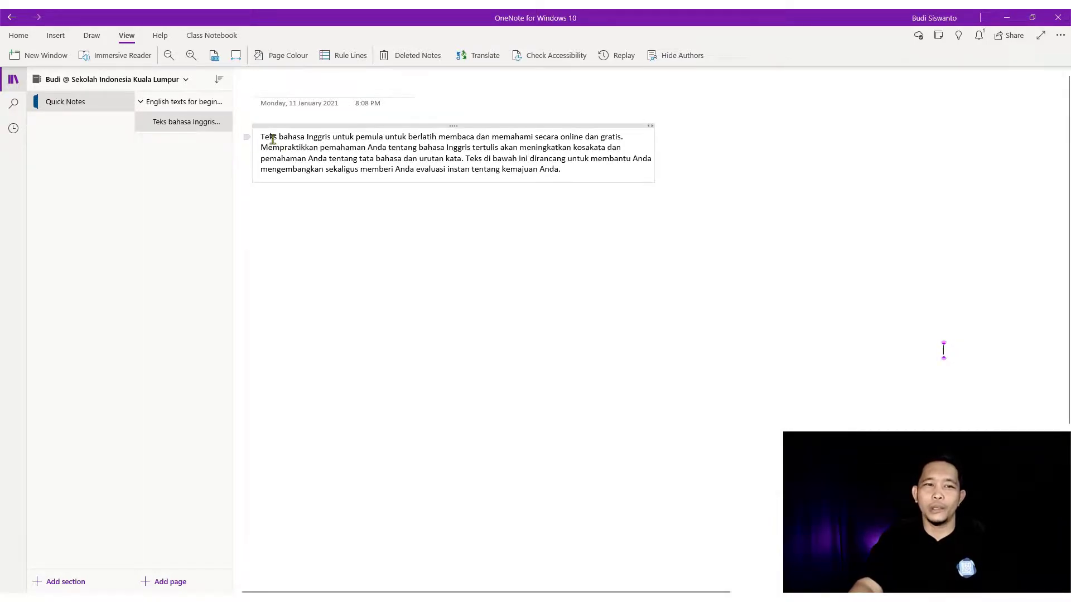
pyautogui.click(206, 103)
pyautogui.click(201, 121)
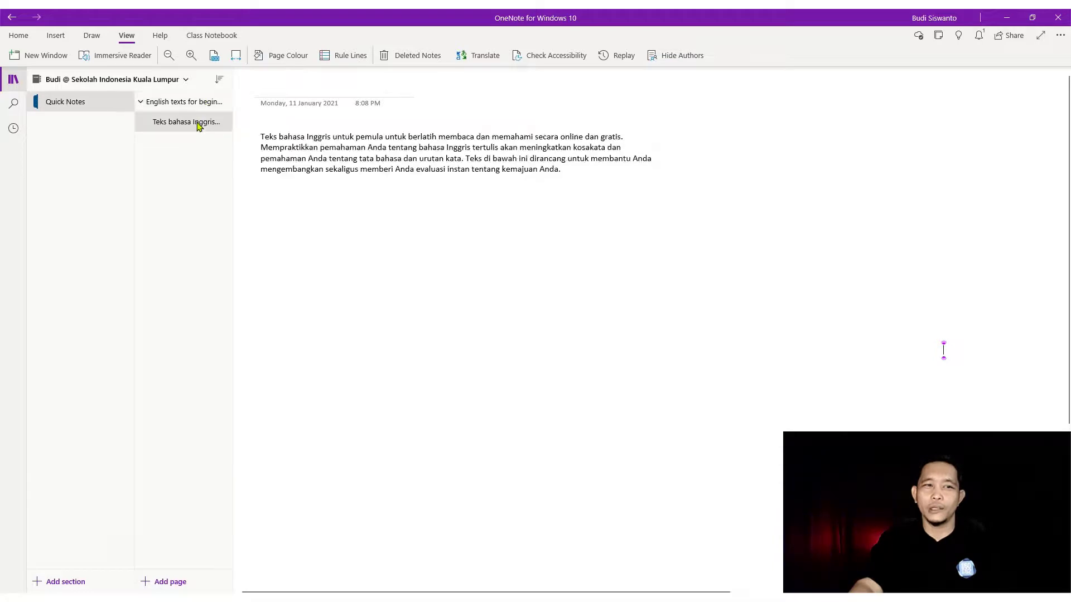
pyautogui.click(198, 106)
pyautogui.click(201, 122)
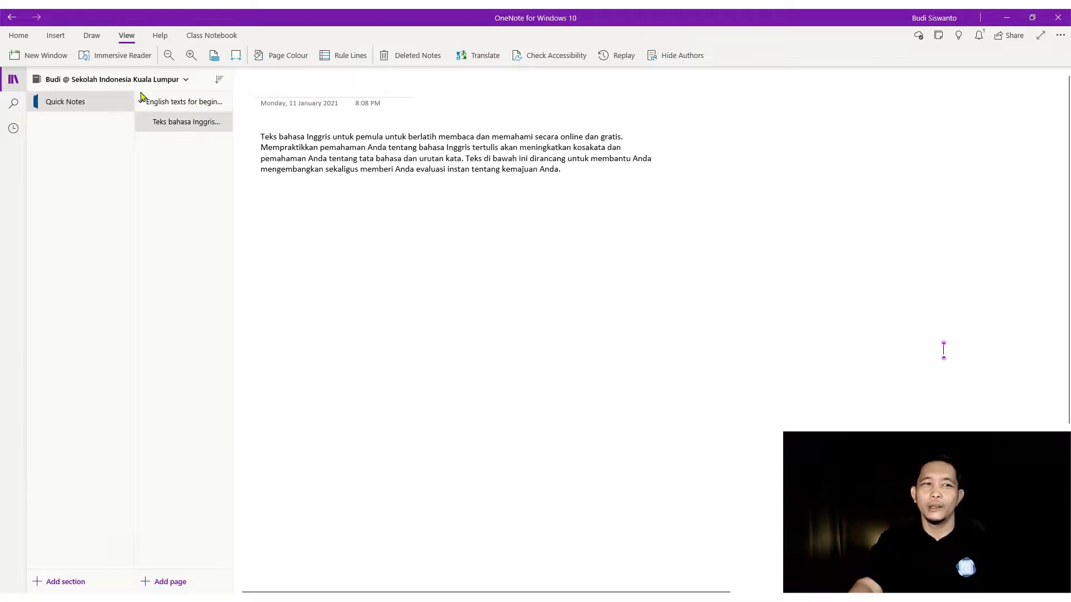
# - Play the Indonesian passage aloud in Immersive Reader, then return to the normal page view
pyautogui.click(124, 62)
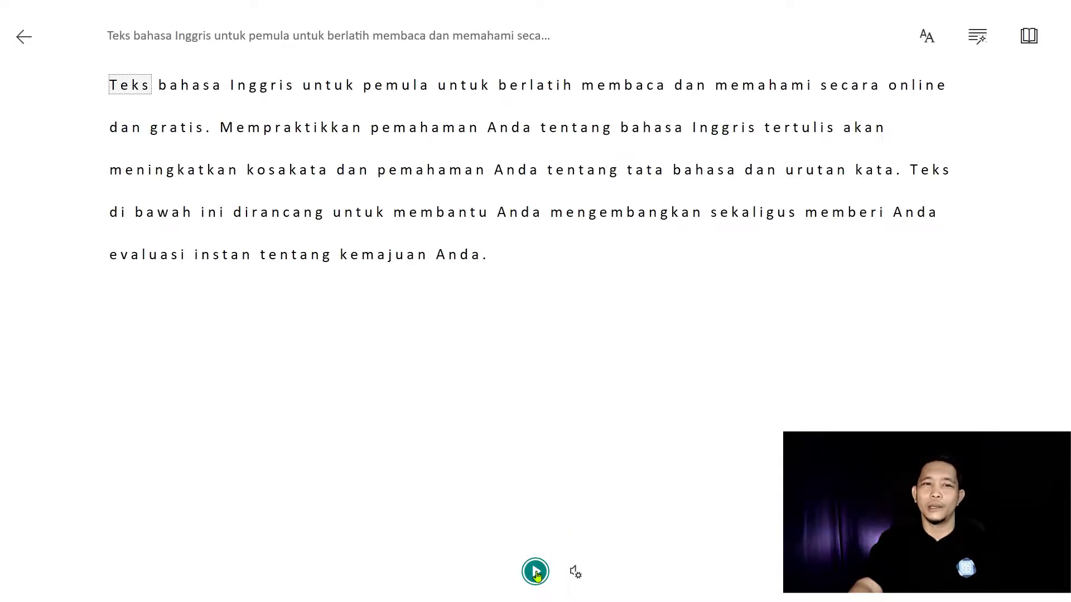
pyautogui.click(536, 572)
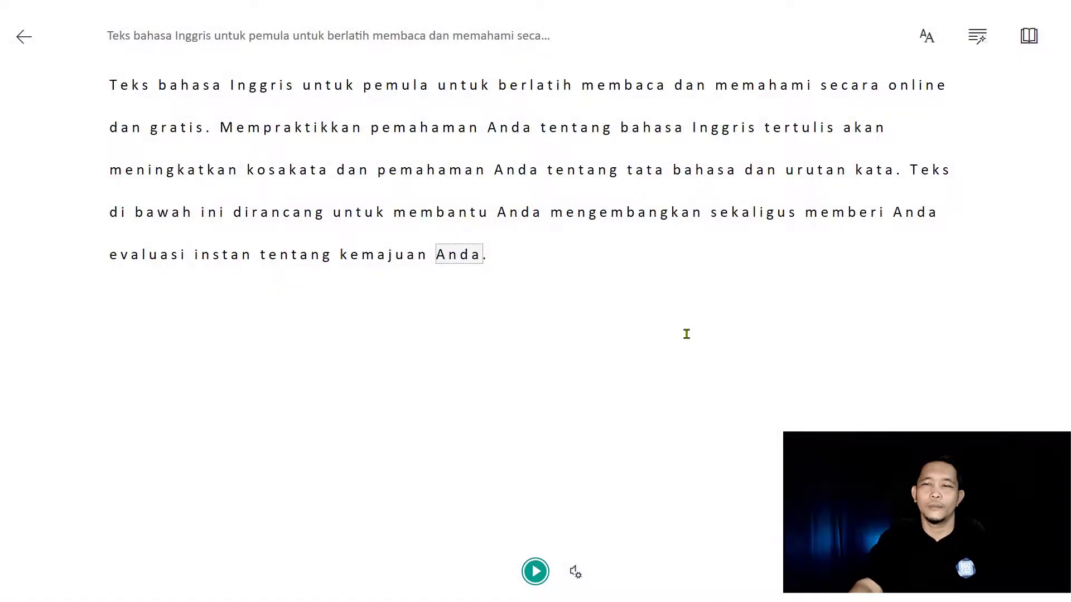
pyautogui.click(22, 36)
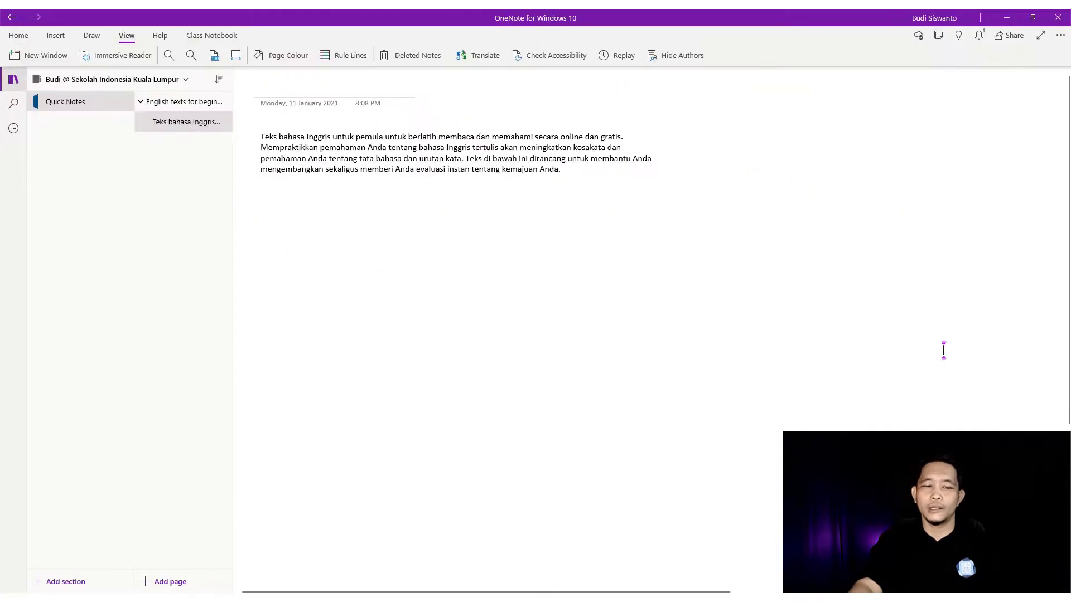
# - Stop the recording, trim a little off both ends, and update the original to a 0:39 clip
pyautogui.click(184, 553)
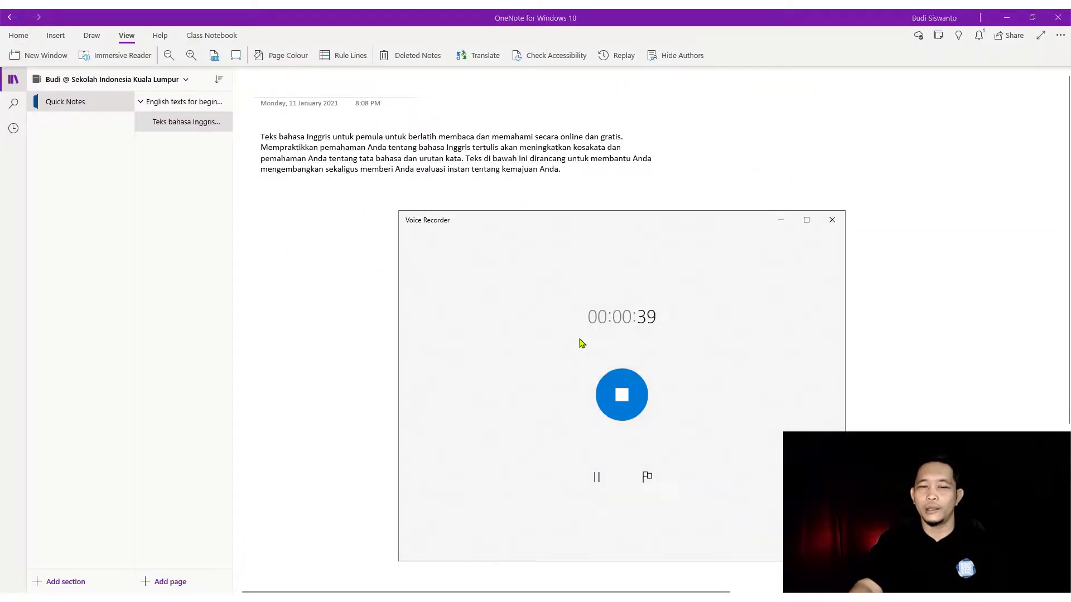
pyautogui.click(624, 397)
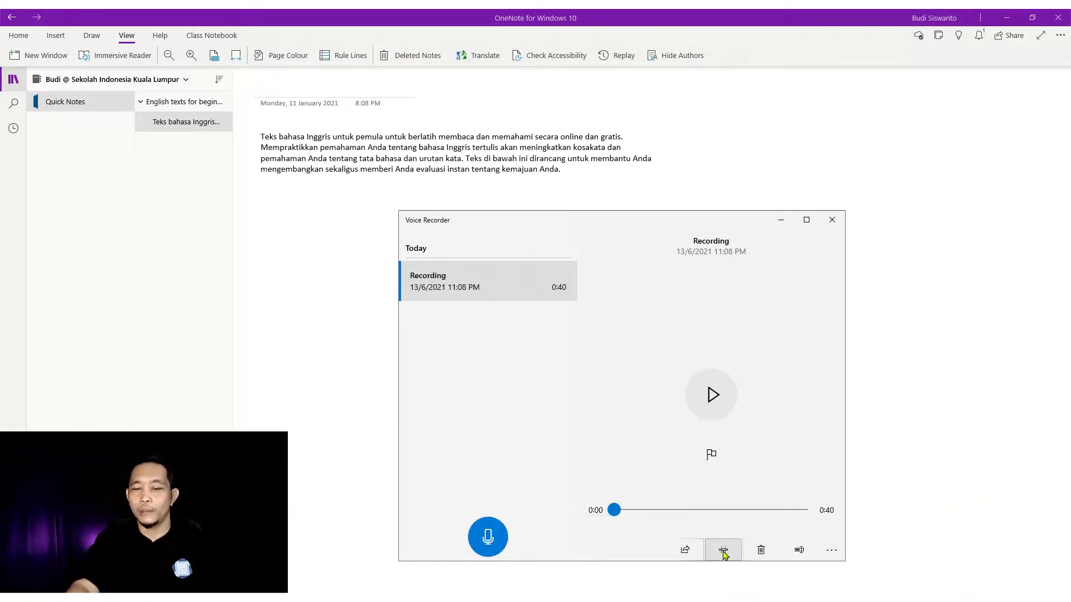
pyautogui.click(727, 555)
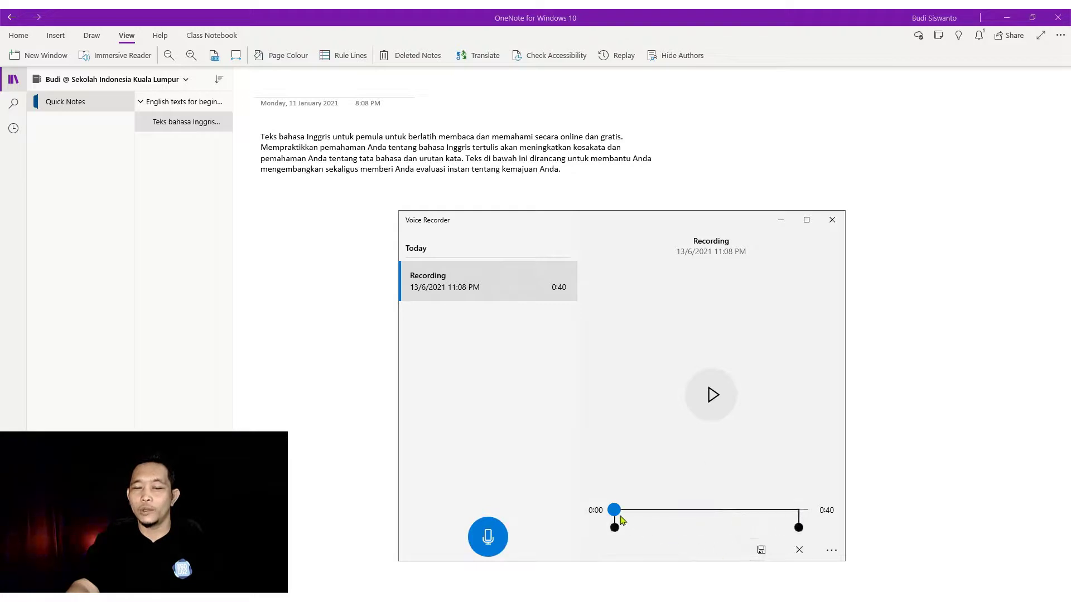
pyautogui.moveTo(614, 510); pyautogui.dragTo(623, 510)
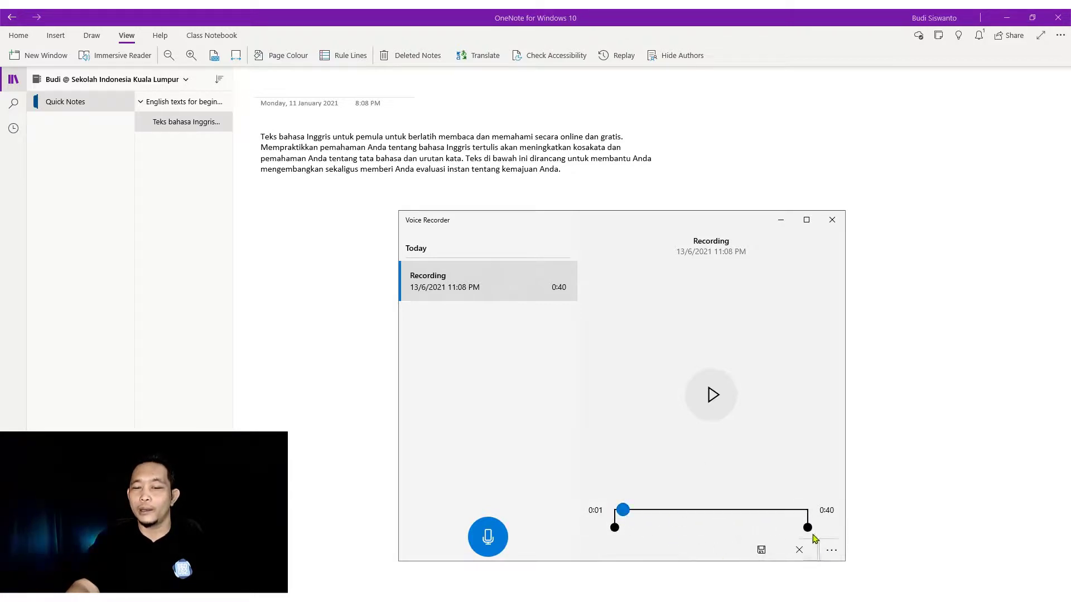
pyautogui.moveTo(808, 531); pyautogui.dragTo(801, 533)
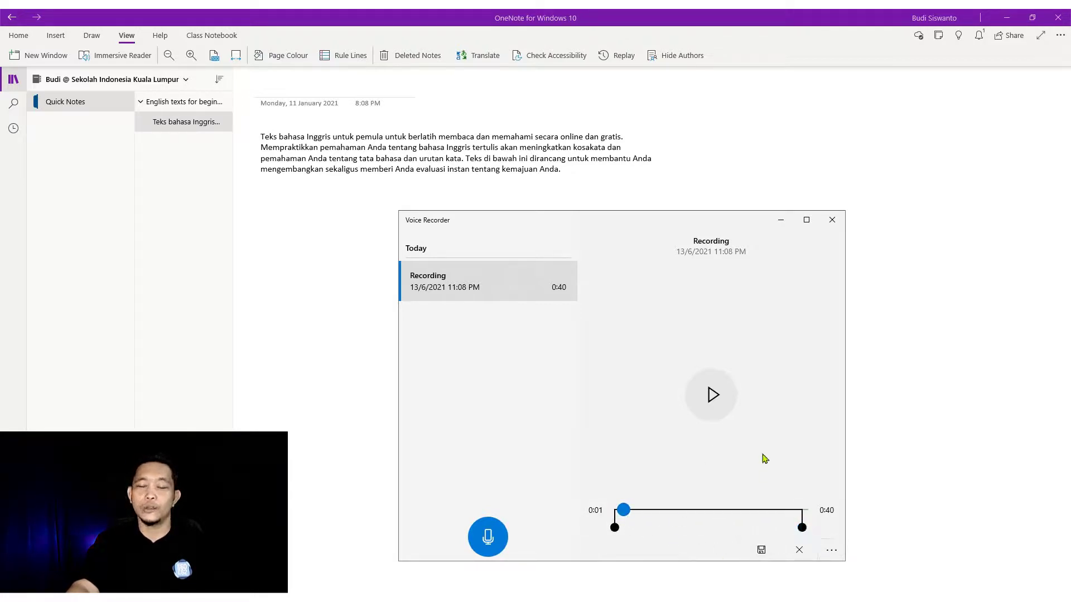
pyautogui.click(760, 551)
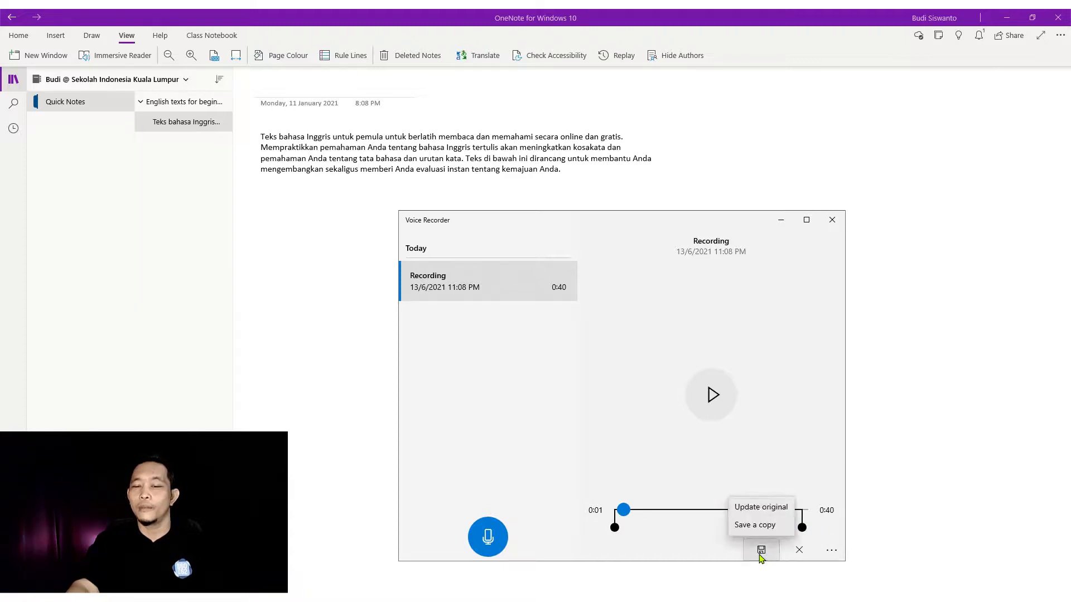
pyautogui.click(752, 509)
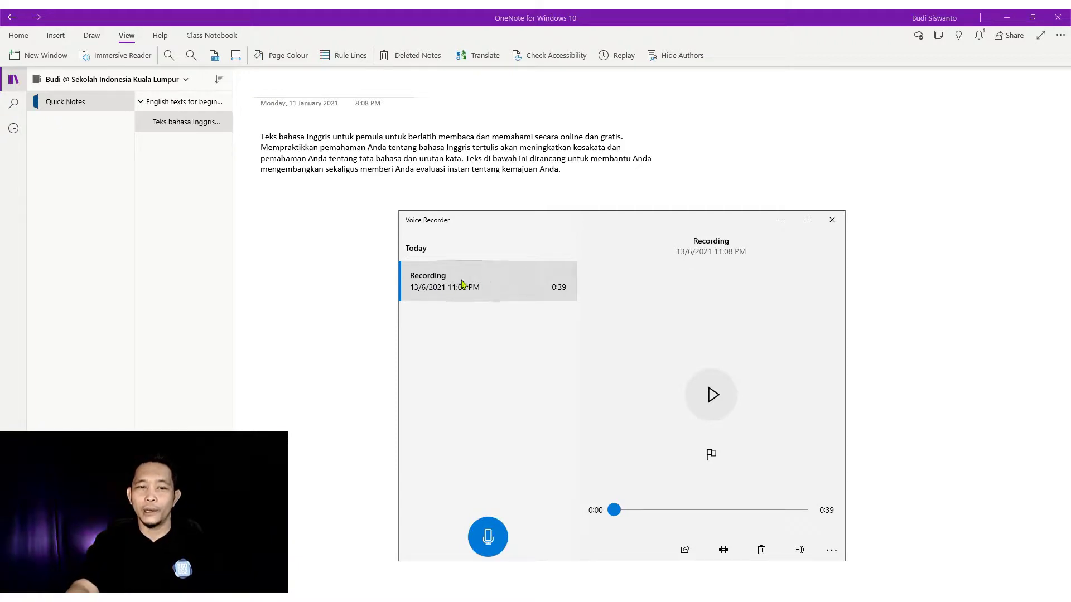
# - Show Recording.m4a in the Sound recordings folder in File Explorer
pyautogui.click(832, 549)
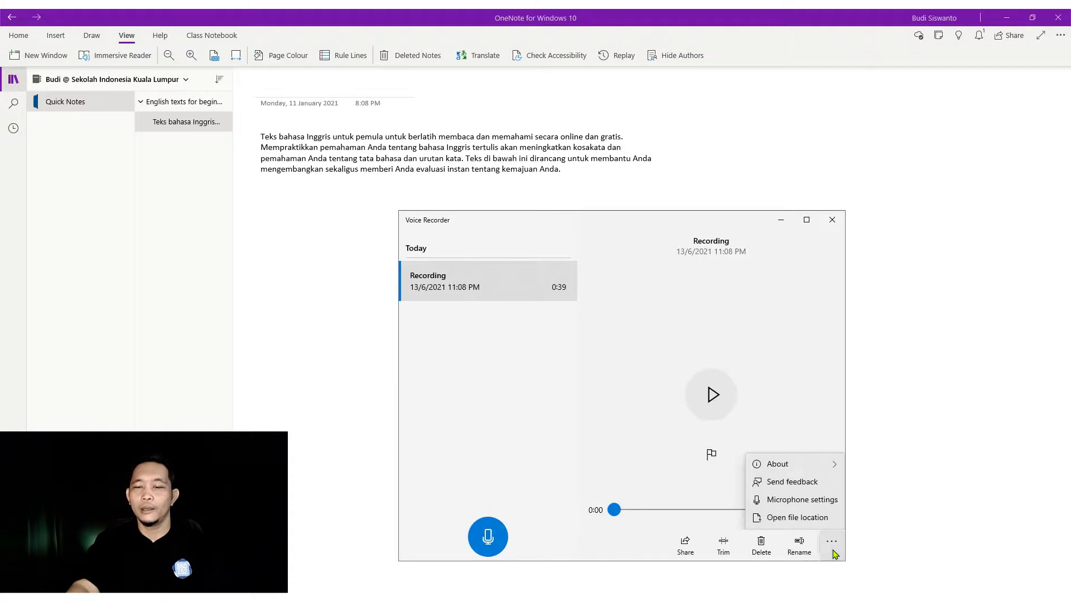
pyautogui.click(786, 519)
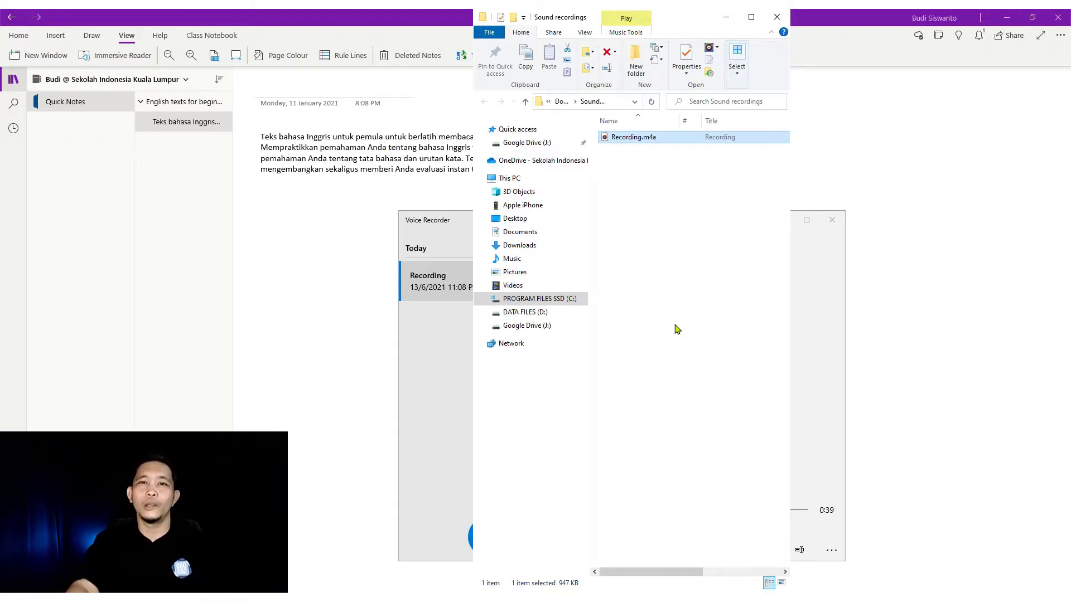
# - Minimize File Explorer and Voice Recorder, leaving the Indonesian OneNote page on screen
pyautogui.click(726, 19)
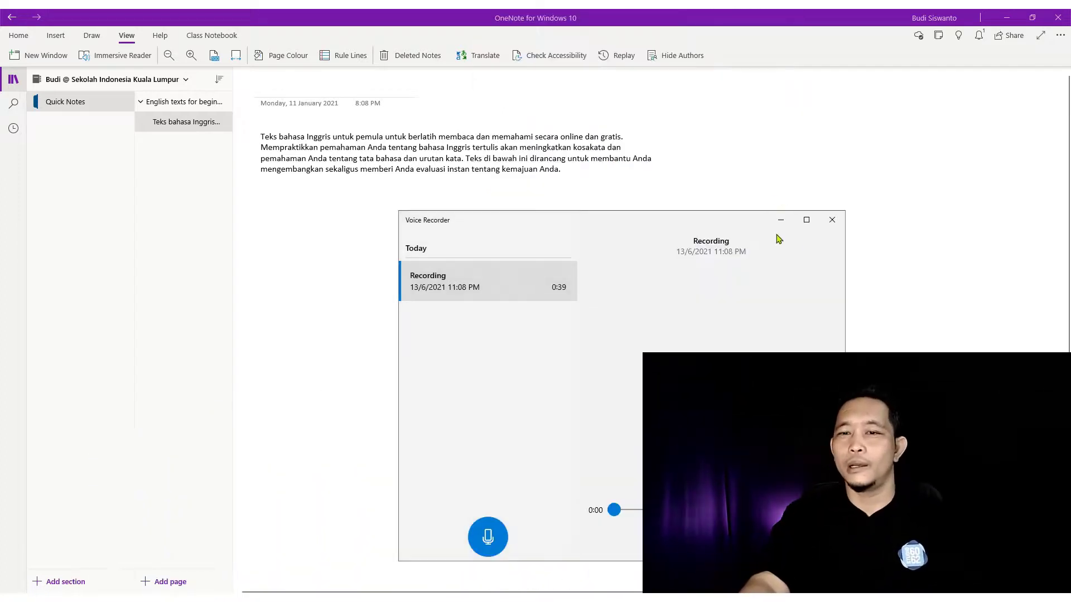
pyautogui.click(781, 220)
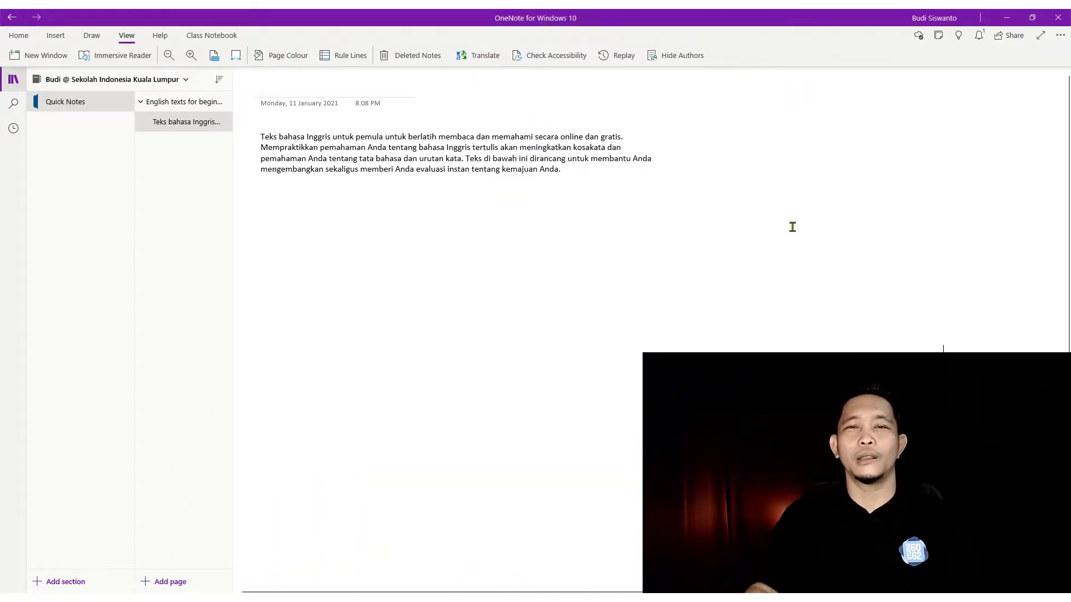